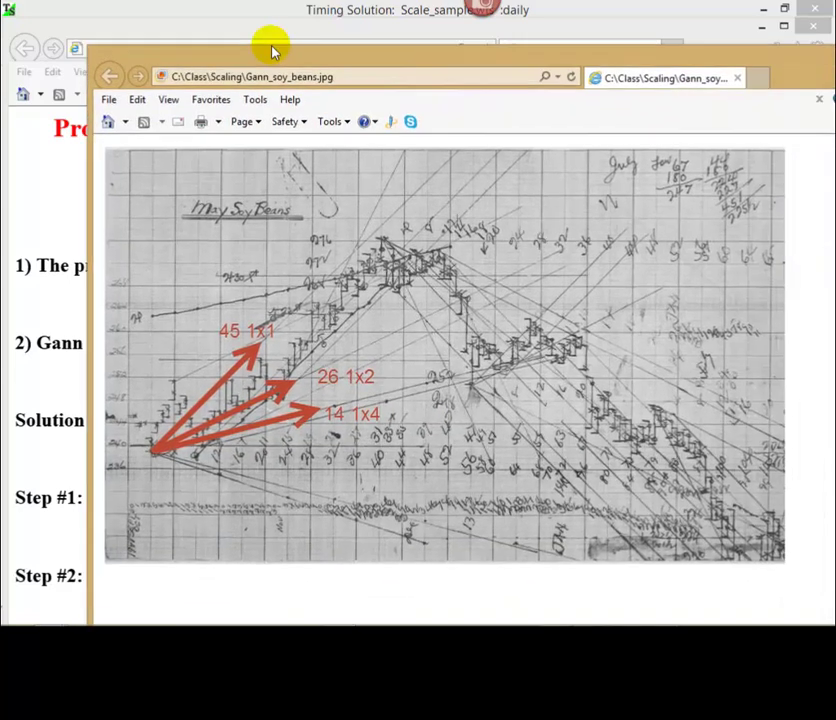
Maximize the Gann_soy_beans.jpg chart window in Internet Explorer
double_click(270, 48)
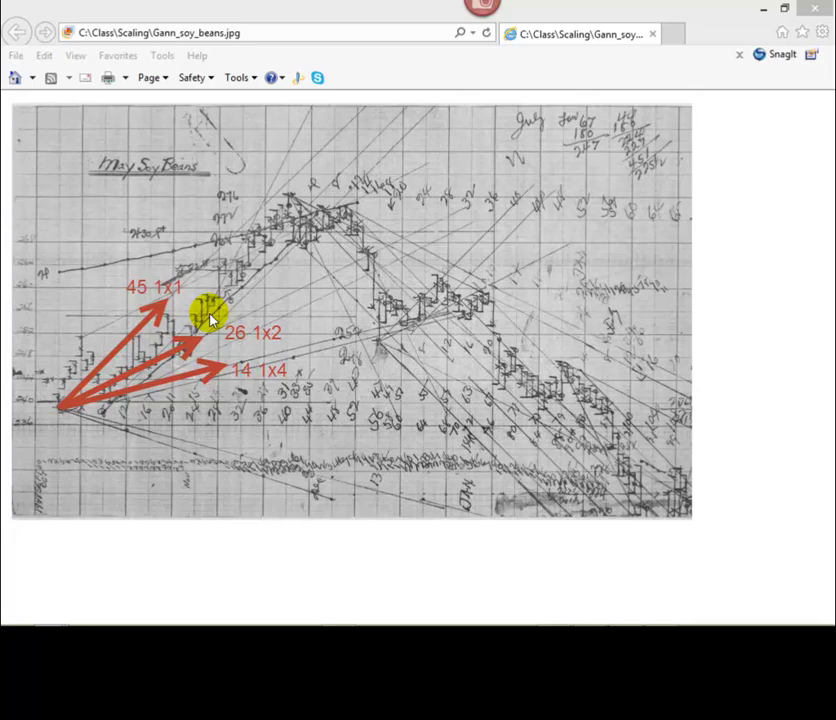
Close the soy beans chart, then maximize definitions.jpg and enlarge it to full size
left_click(812, 10)
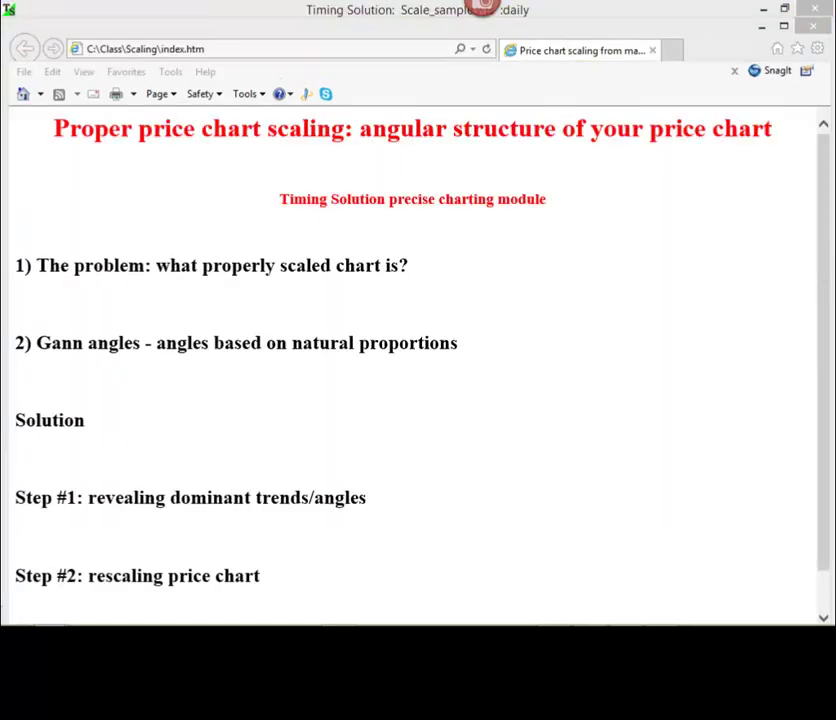
left_click_drag(5, 9, 97, 9)
double_click(97, 7)
left_click(95, 262)
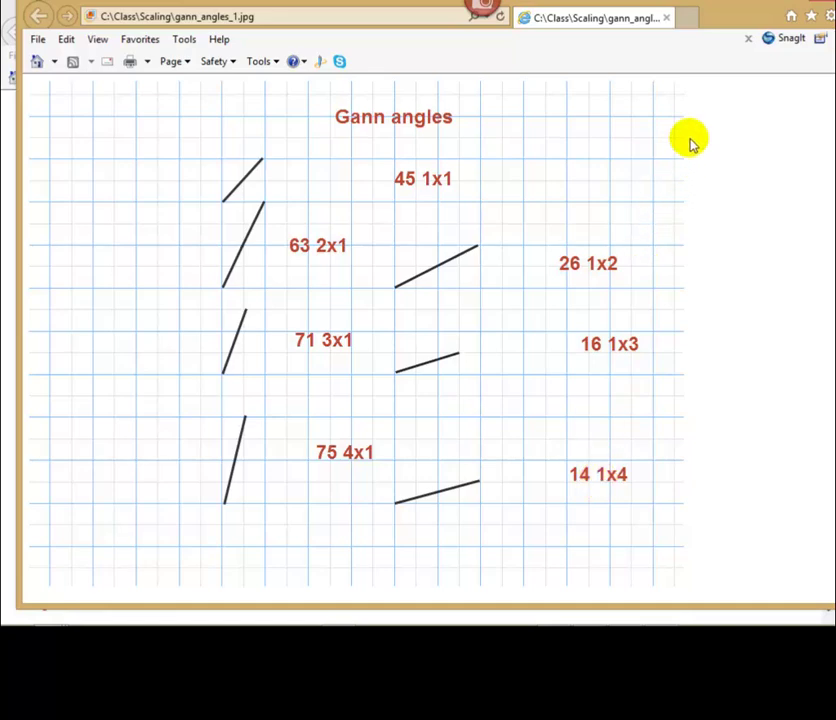
Close the gann_angles_1.jpg window to return to definitions.jpg
left_click(794, 6)
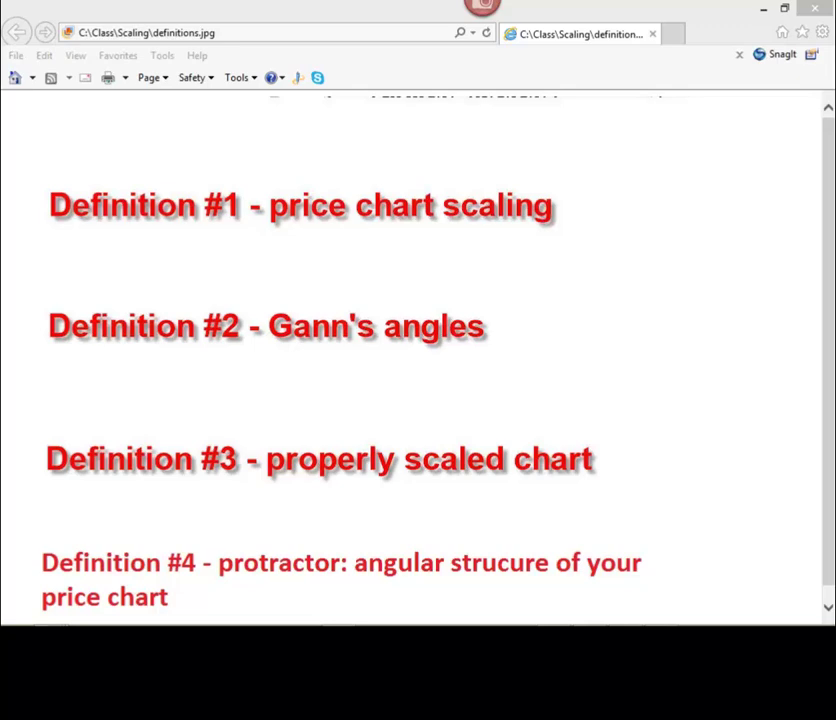
left_click_drag(500, 65, 335, 32)
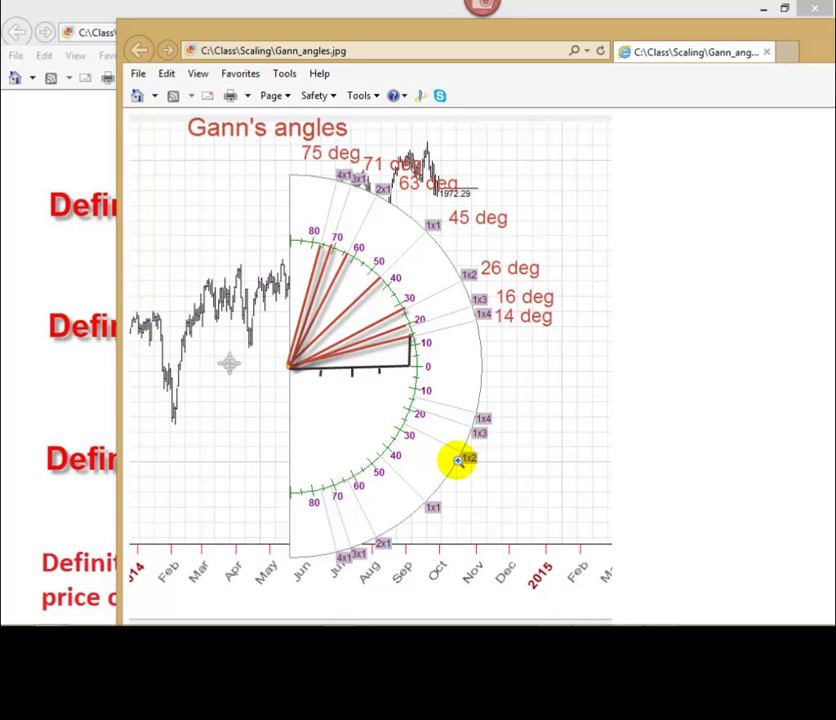
left_click_drag(666, 20, 666, 40)
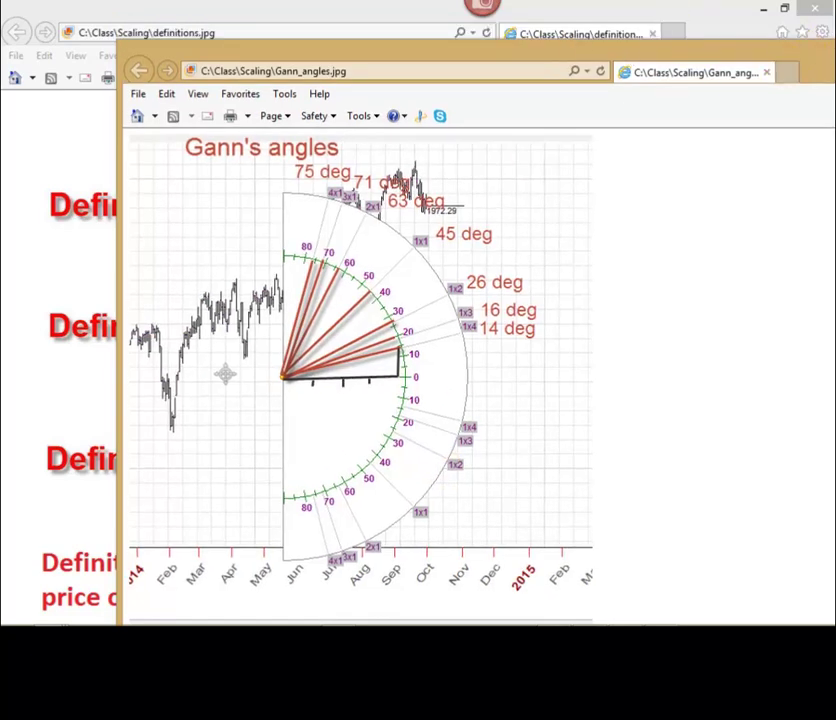
key("alt+F4")
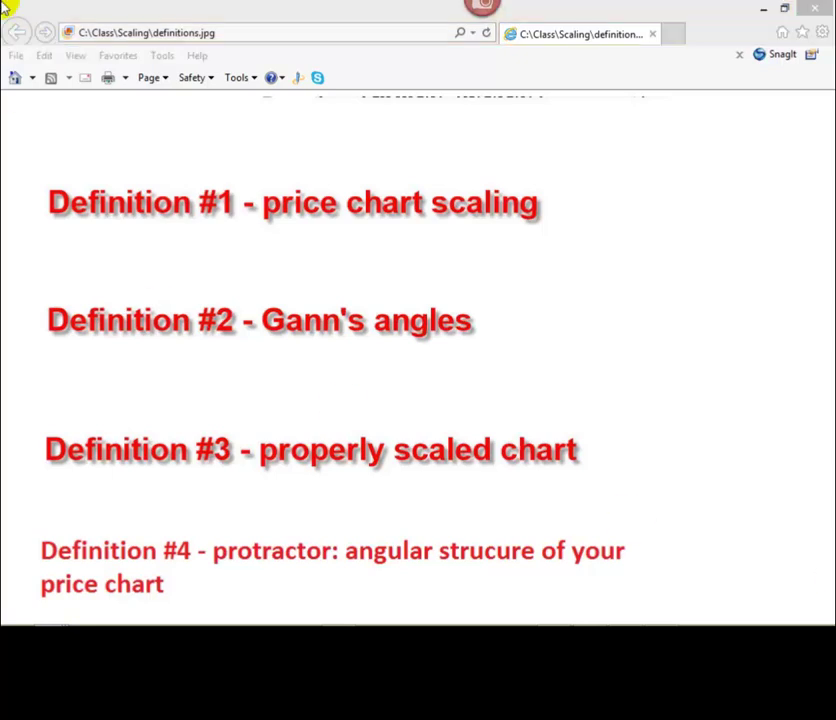
left_click(816, 9)
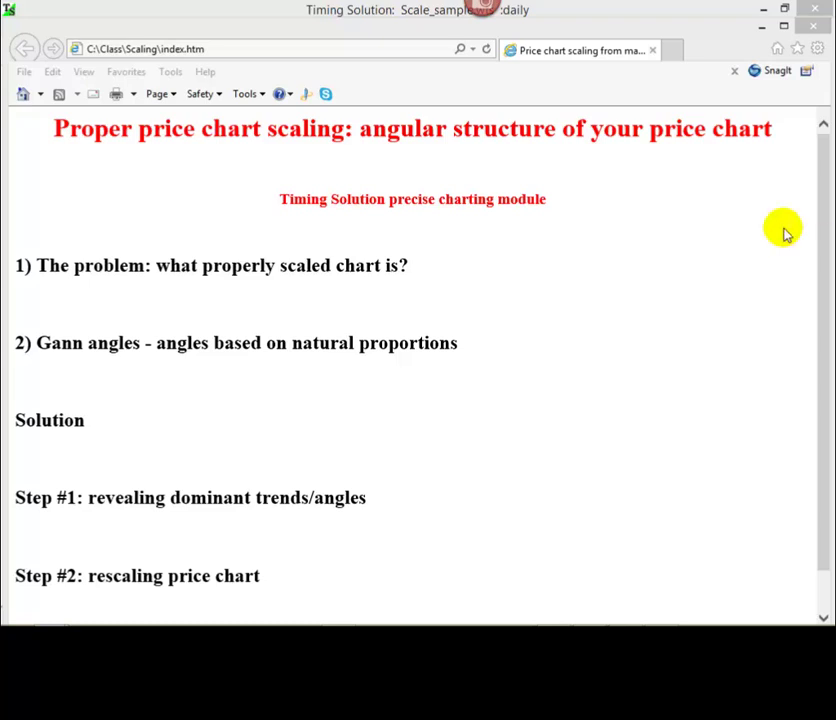
Close the index page and draw a red trend line down across the Scale_sample daily chart
left_click(814, 26)
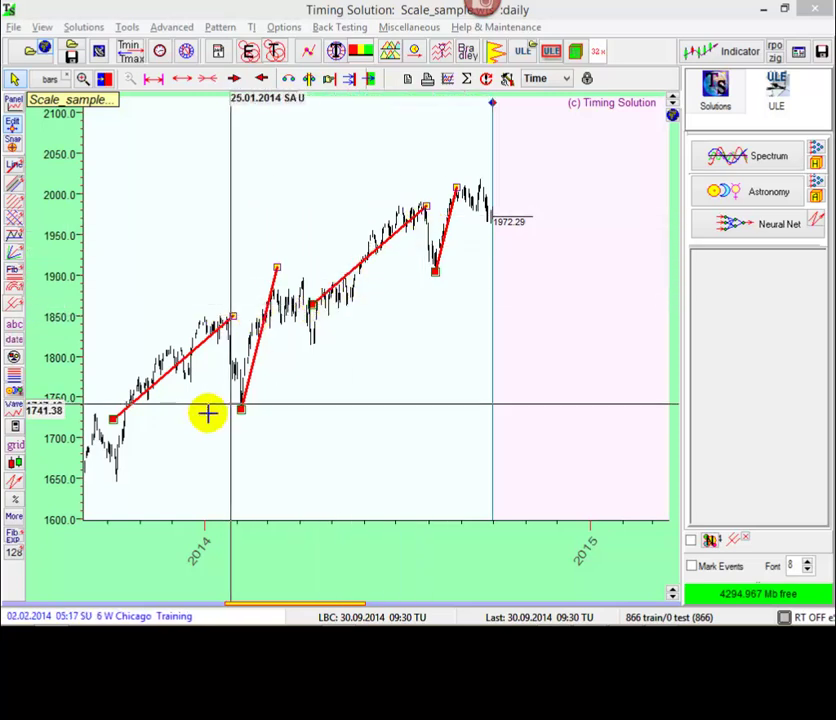
left_click(14, 181)
left_click_drag(226, 248, 268, 500)
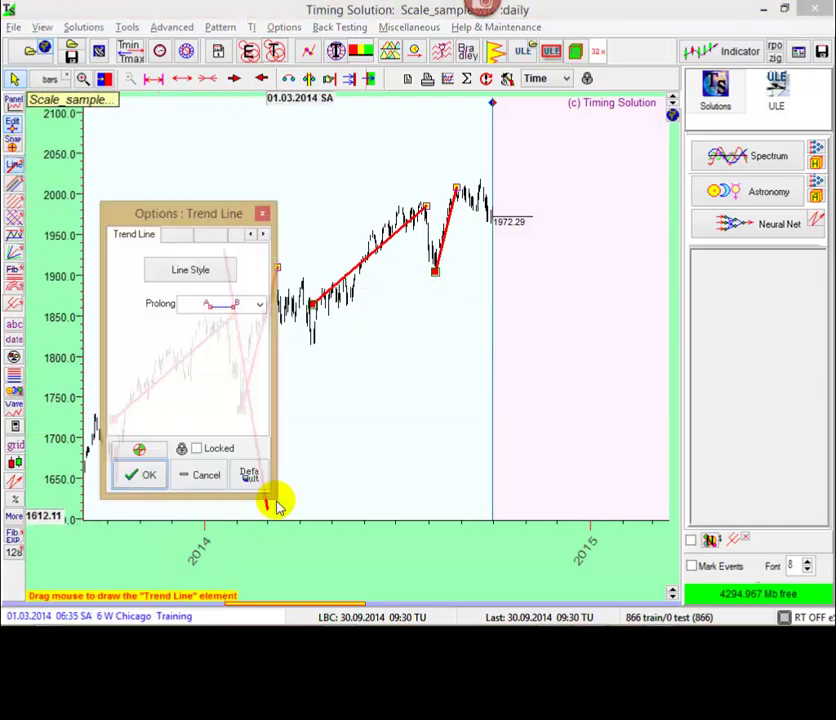
left_click(197, 475)
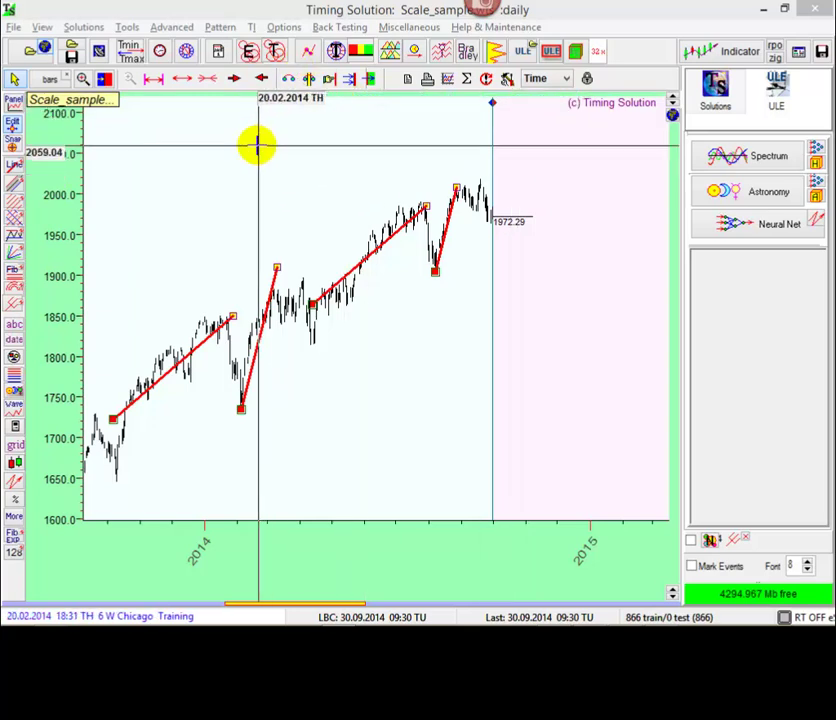
Open TS Precise Charting from the TI menu, reposition it, and zoom out twice to show 2014
left_click(253, 28)
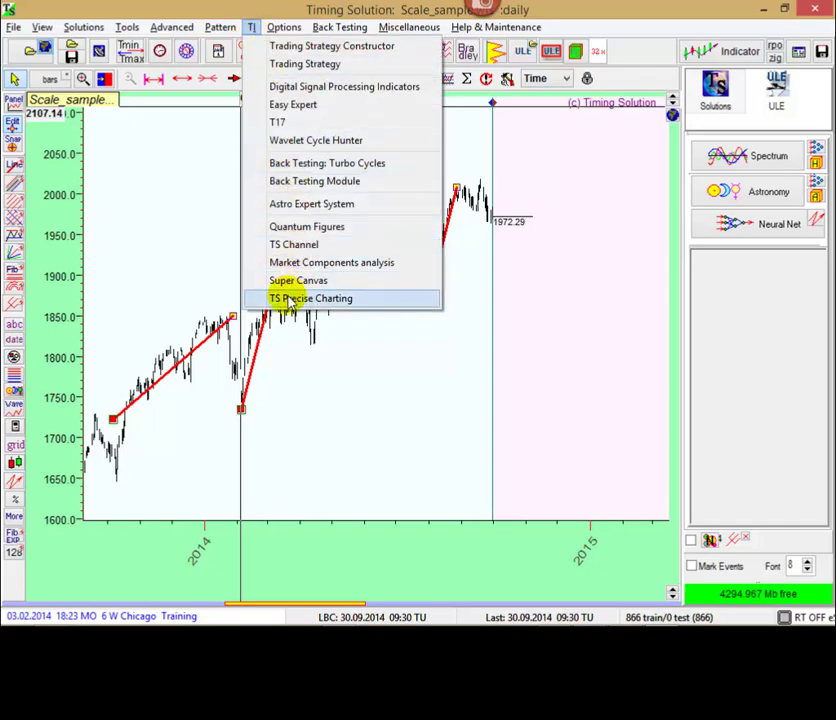
left_click(289, 303)
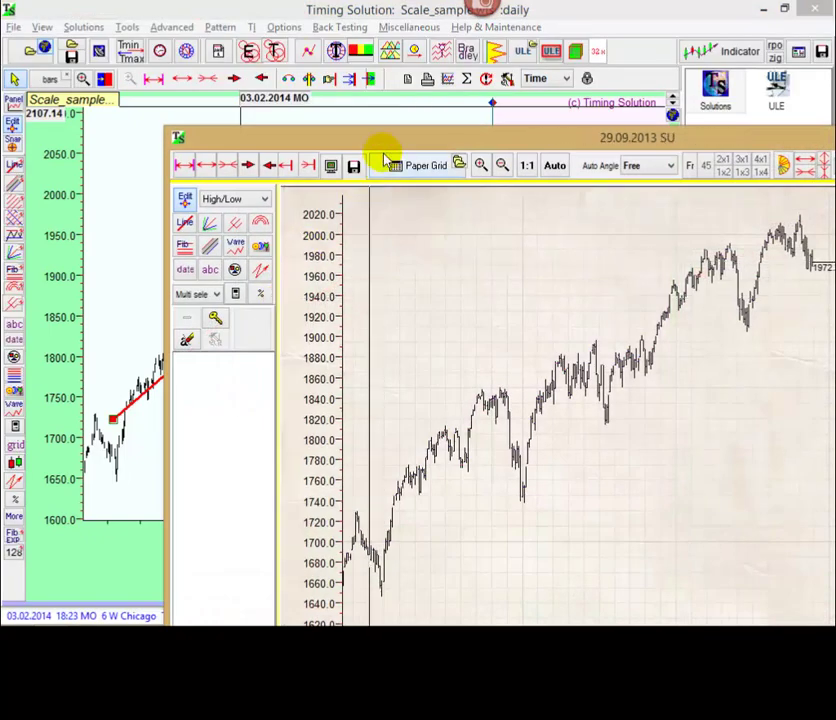
left_click_drag(382, 149, 240, 8)
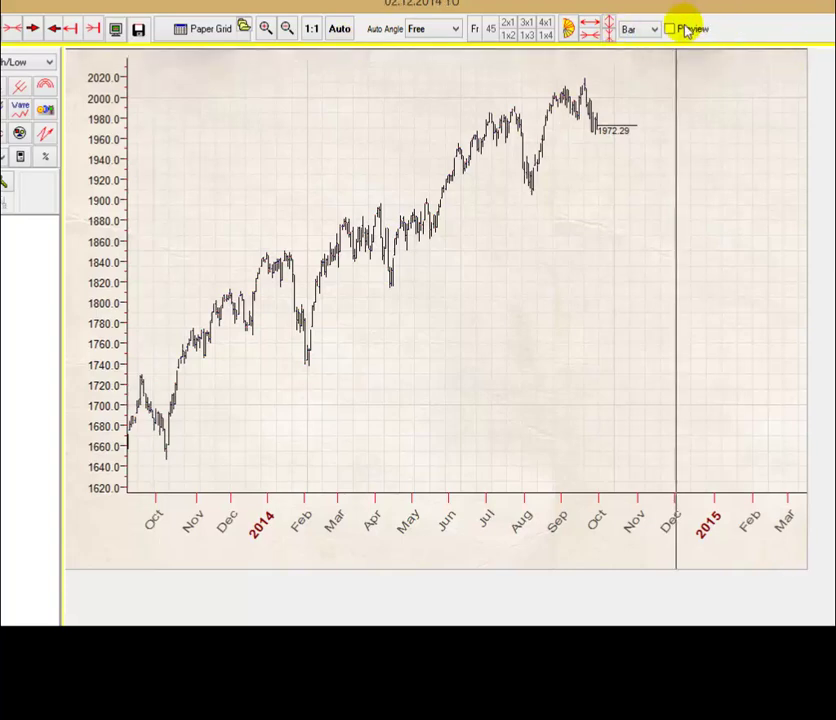
left_click(287, 30)
left_click(287, 31)
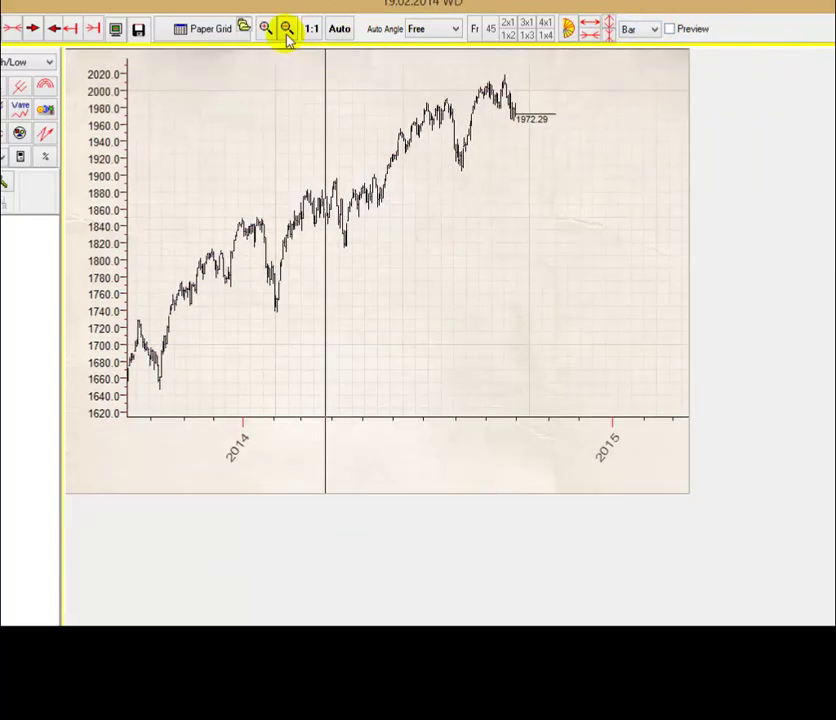
Import the main screen's four trend lines onto the Paper Grid chart, then hide its settings
left_click(195, 35)
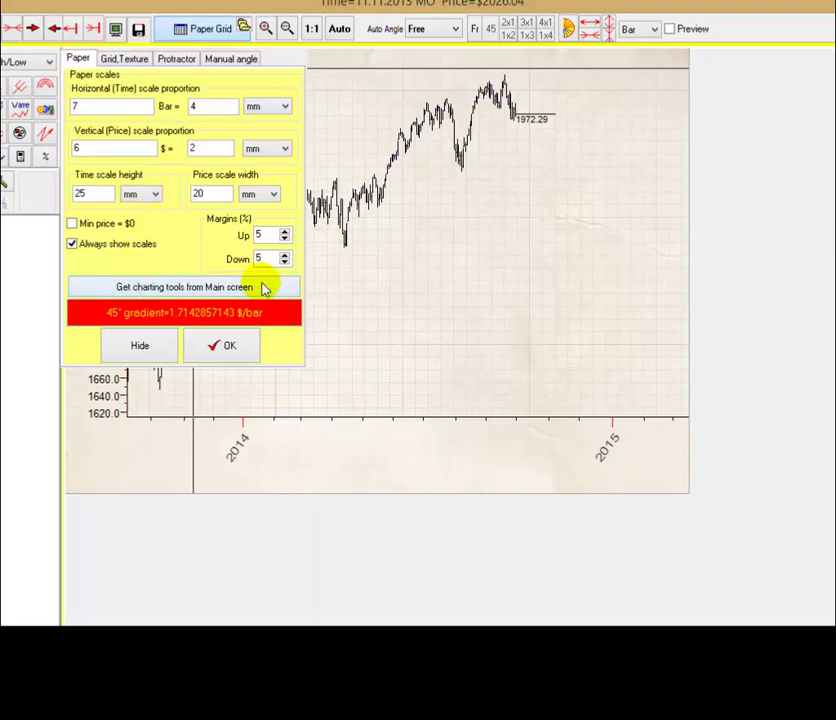
left_click_drag(366, 8, 349, 71)
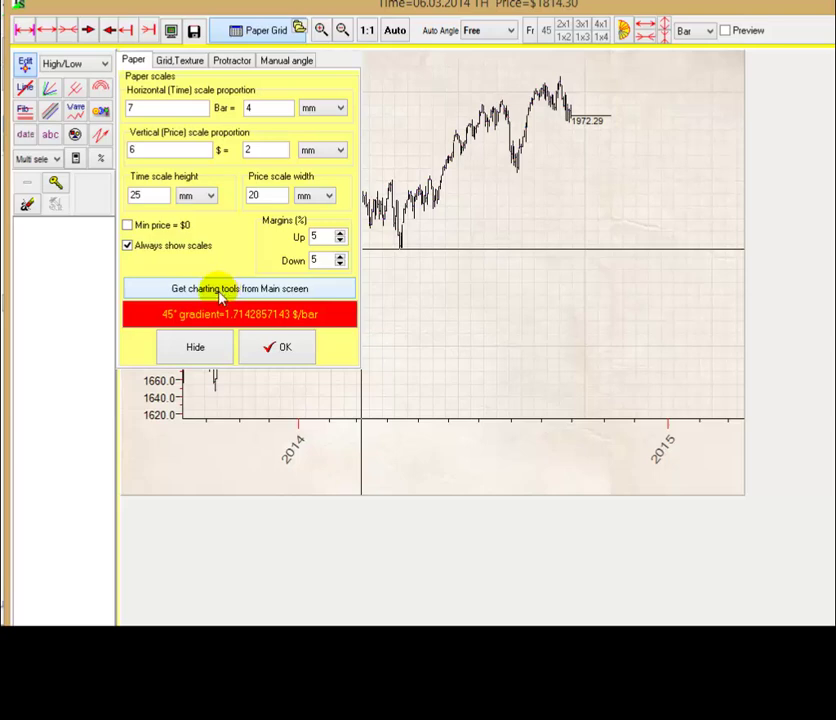
left_click(222, 292)
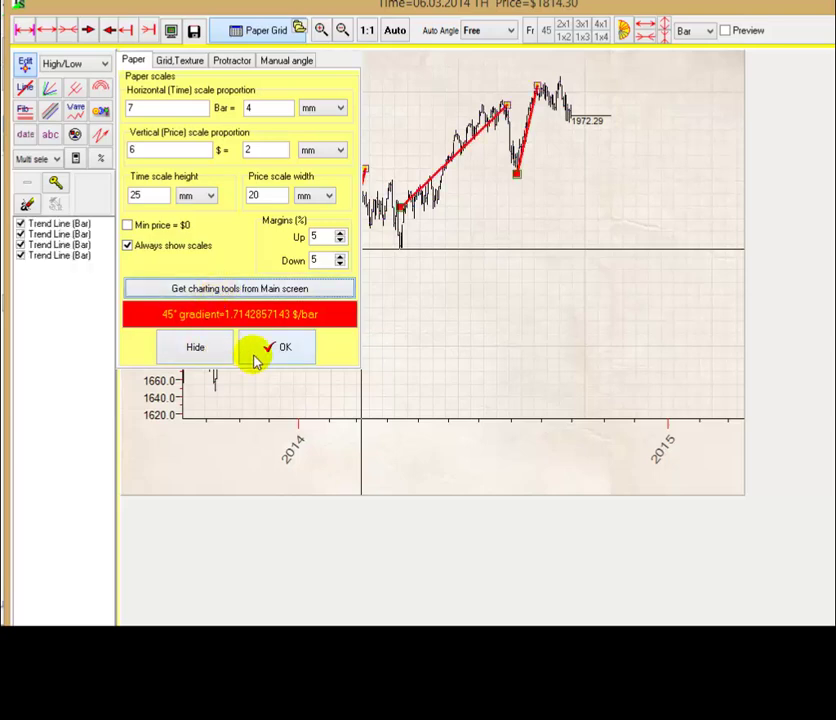
left_click(209, 353)
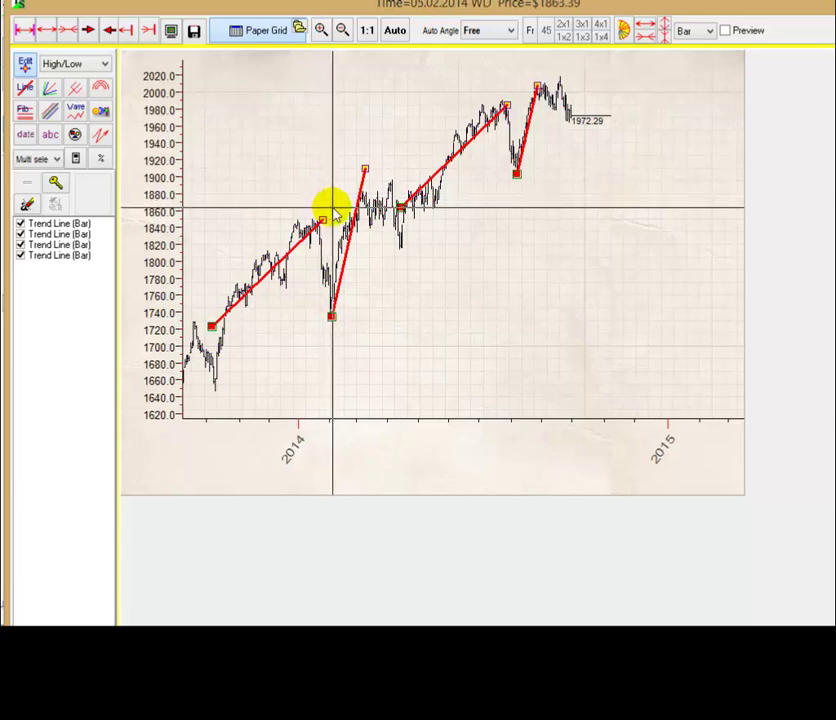
Overlay the Gann protractor on the chart and bring the example.jpg window alongside it
left_click(623, 31)
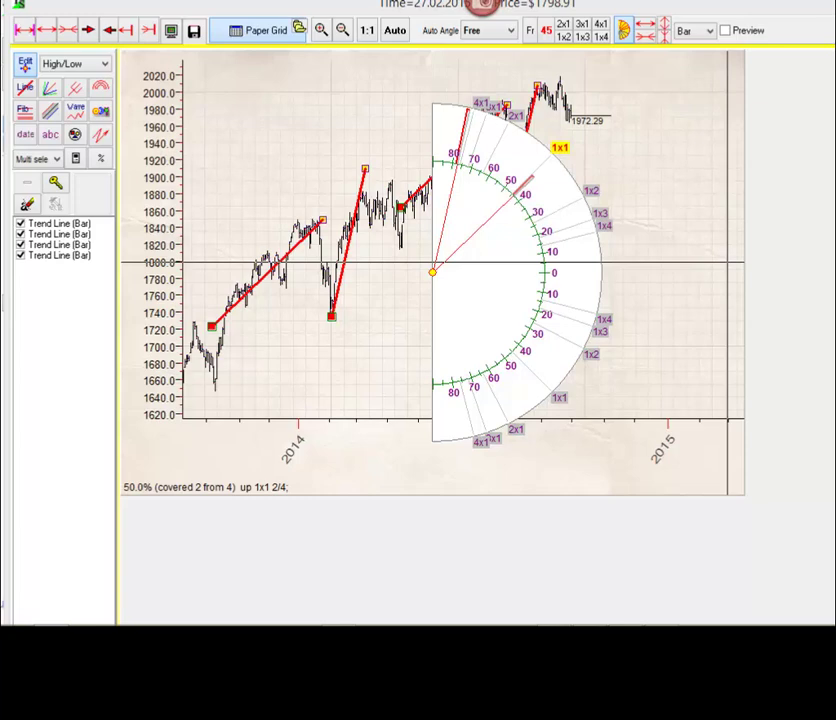
left_click_drag(835, 40, 194, 16)
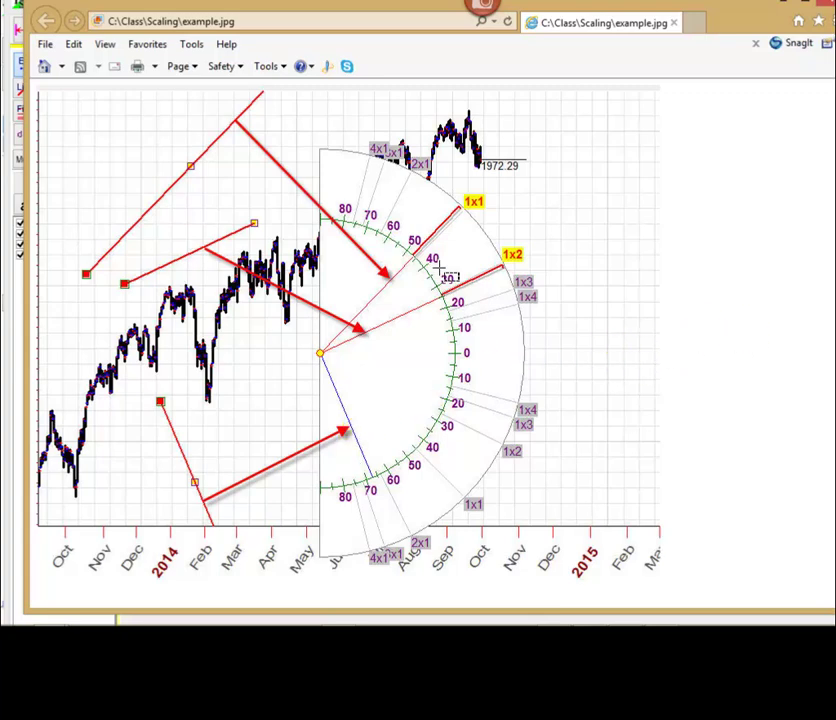
Close example.jpg with Alt+F4 to return to the protractor chart
key("alt+F4")
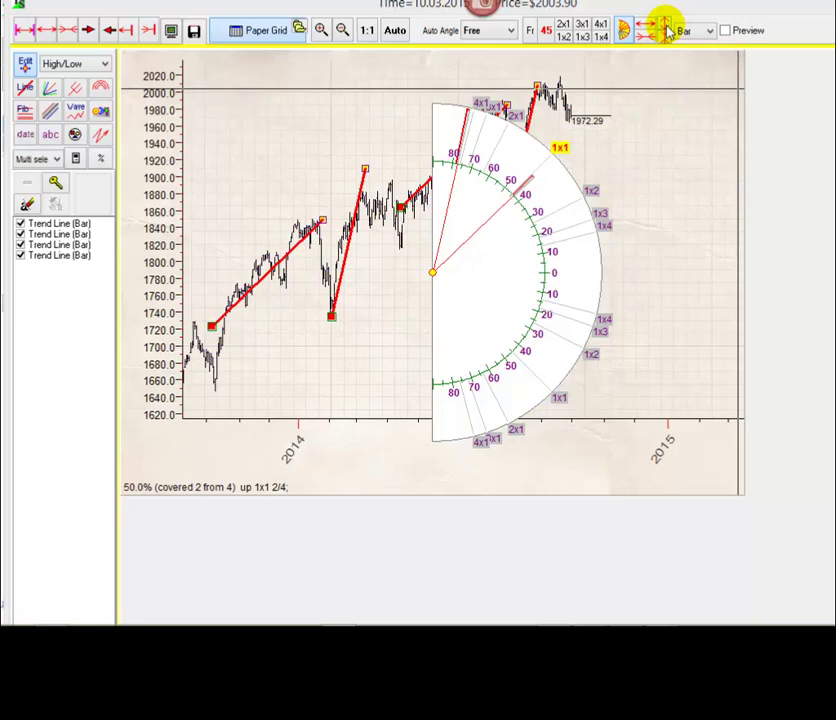
Stretch the vertical price scale seven steps taller
left_click(666, 29)
left_click(666, 29)
left_click(666, 29)
left_click(666, 29)
left_click(666, 29)
left_click(667, 30)
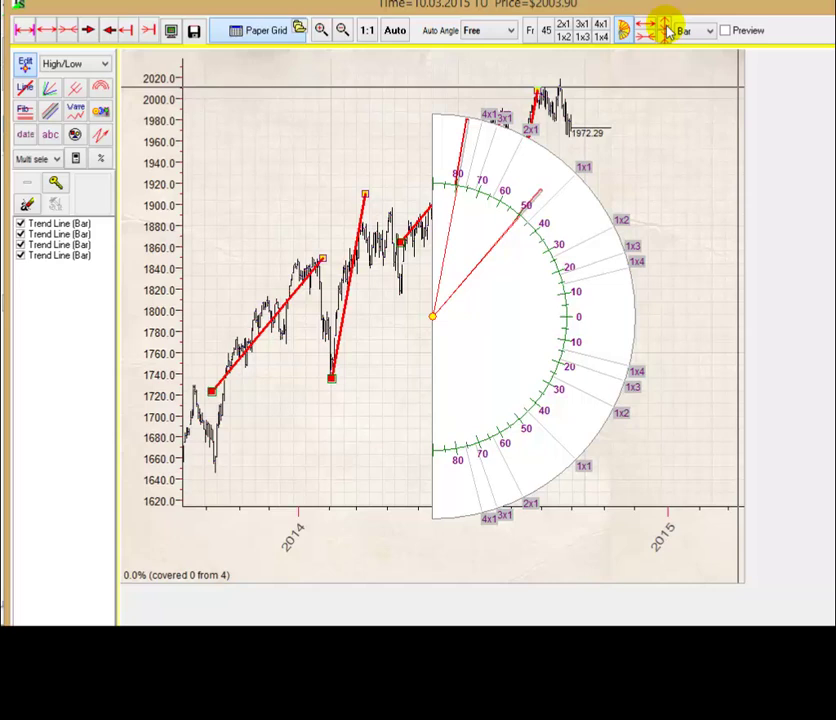
left_click(667, 30)
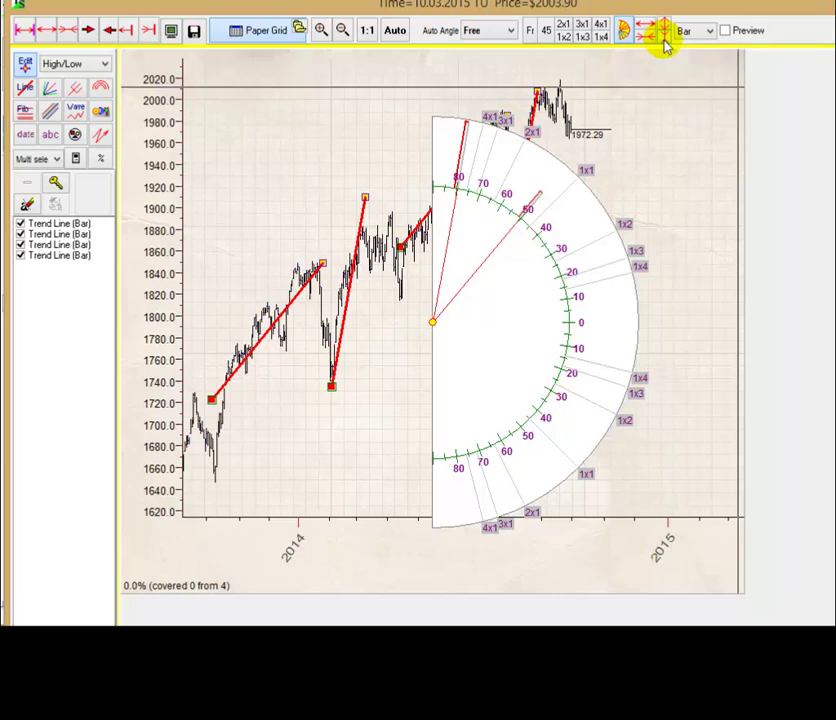
Squeeze the vertical price scale back down eleven steps
left_click(667, 45)
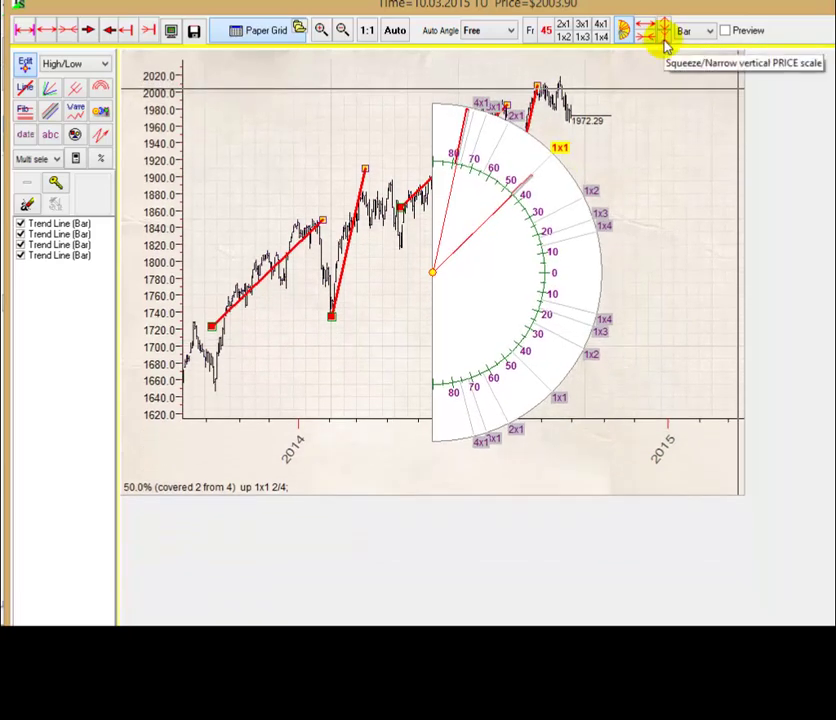
left_click(667, 45)
left_click(667, 45)
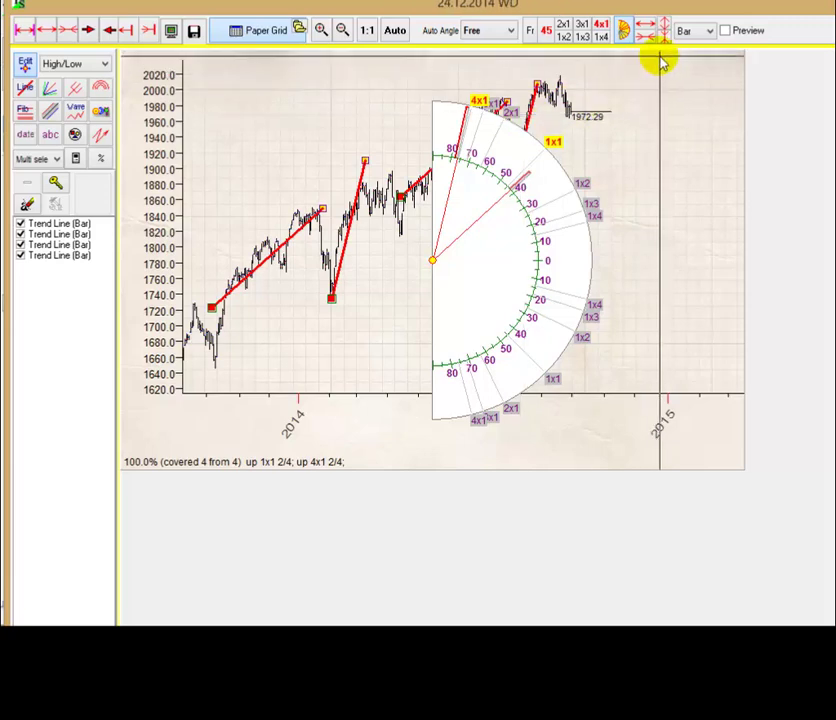
left_click(667, 45)
left_click(667, 45)
left_click(667, 45)
left_click(667, 45)
left_click(667, 45)
left_click(667, 45)
left_click(667, 45)
left_click(667, 45)
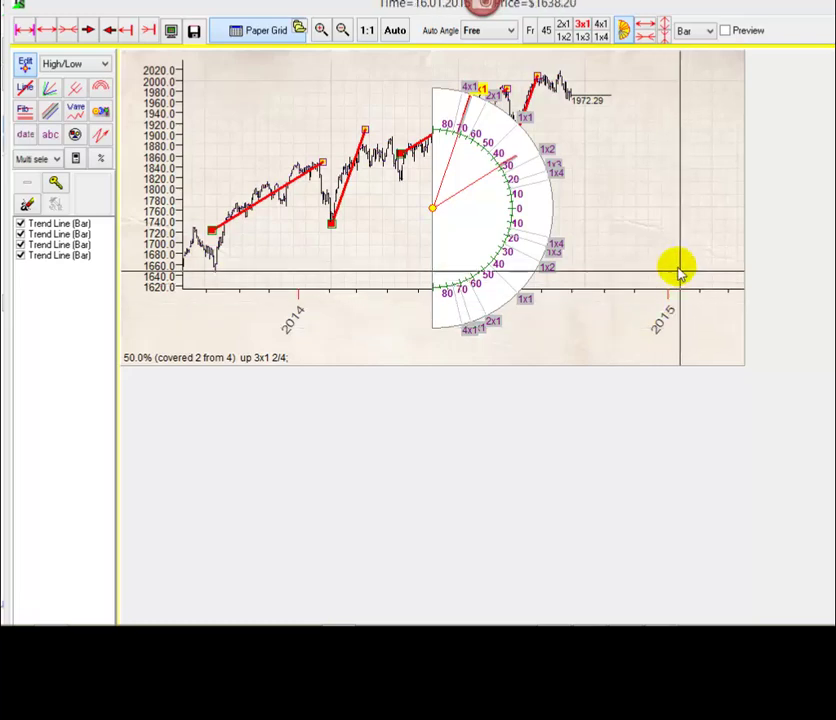
left_click(667, 41)
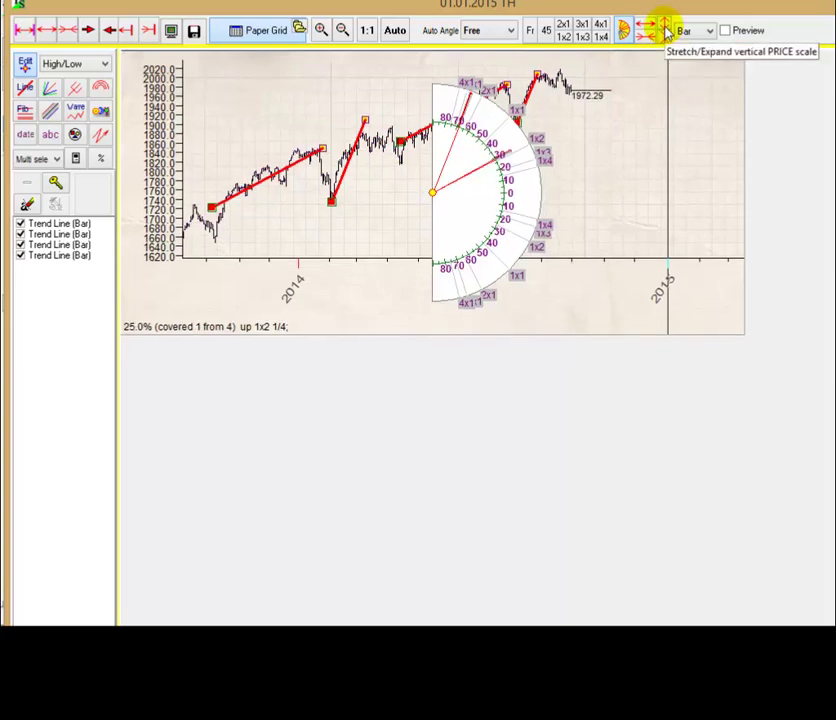
Fine-tune the price scale until coverage reads 100% (up 1x1 2/4, up 4x1 2/4)
left_click(666, 28)
left_click(667, 28)
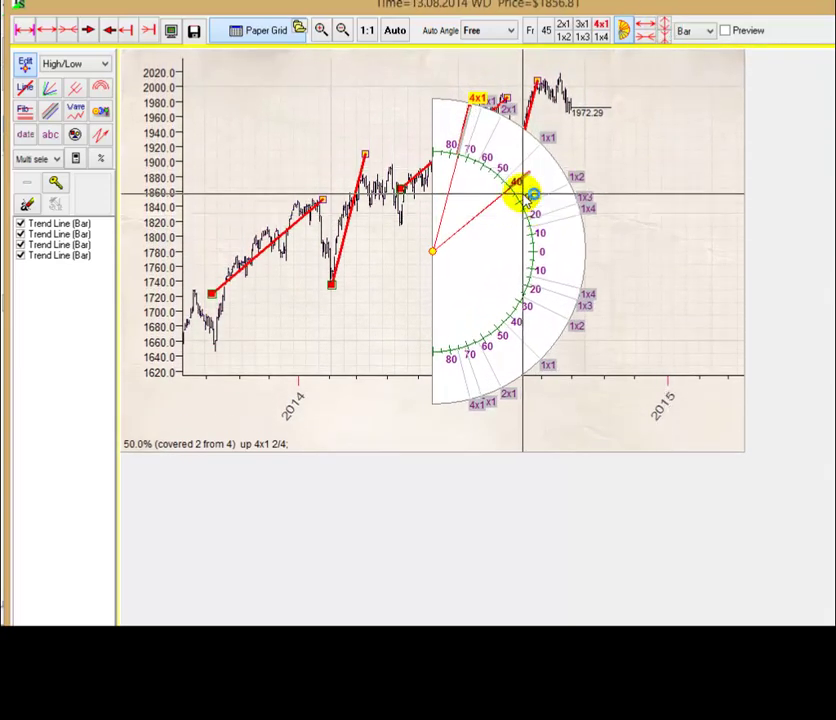
left_click(664, 28)
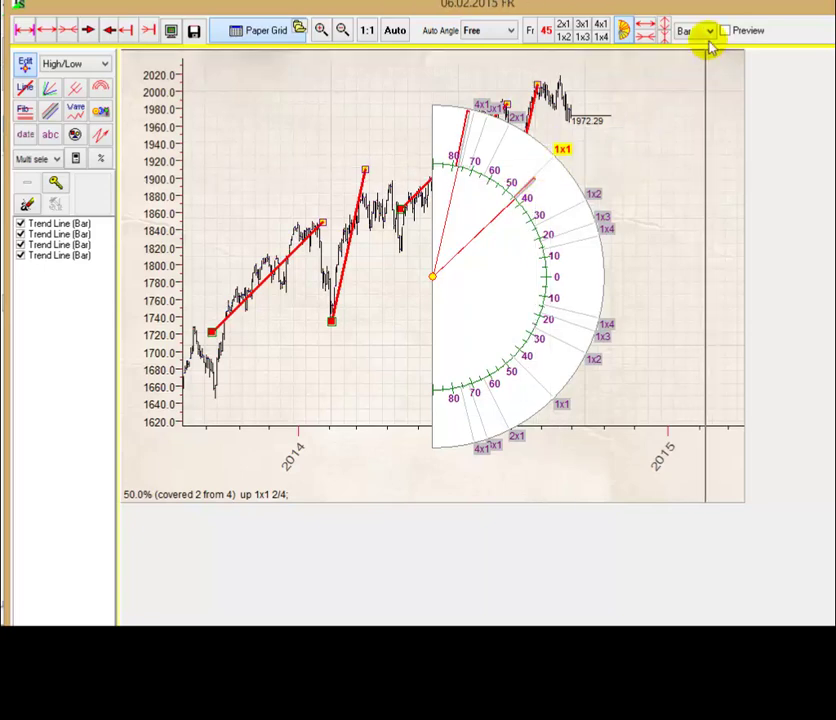
left_click(665, 37)
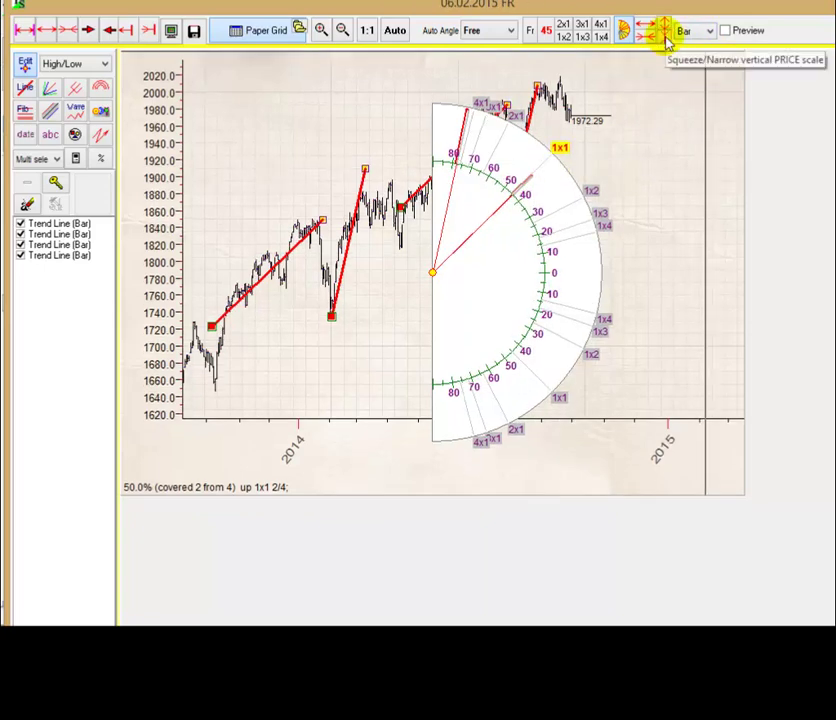
left_click(665, 37)
left_click(665, 37)
left_click(665, 36)
left_click(666, 35)
left_click(666, 34)
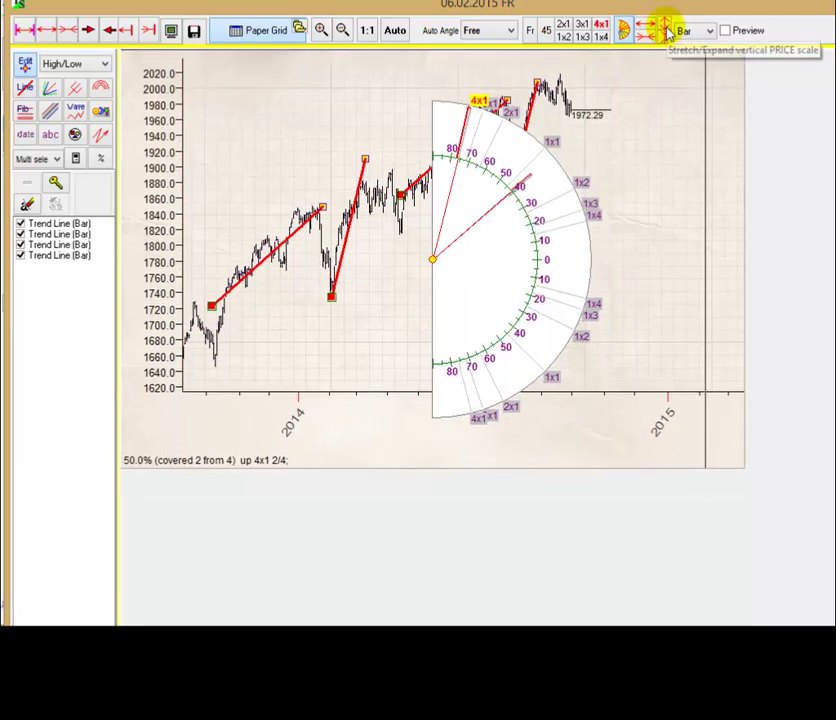
left_click(666, 34)
left_click(667, 34)
left_click(667, 35)
left_click(667, 36)
left_click(667, 38)
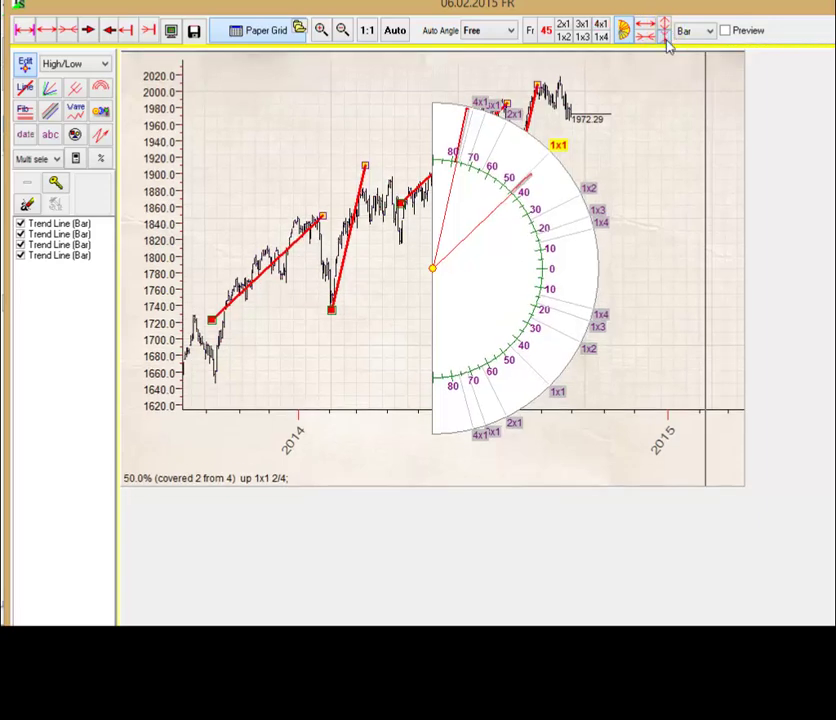
left_click(667, 38)
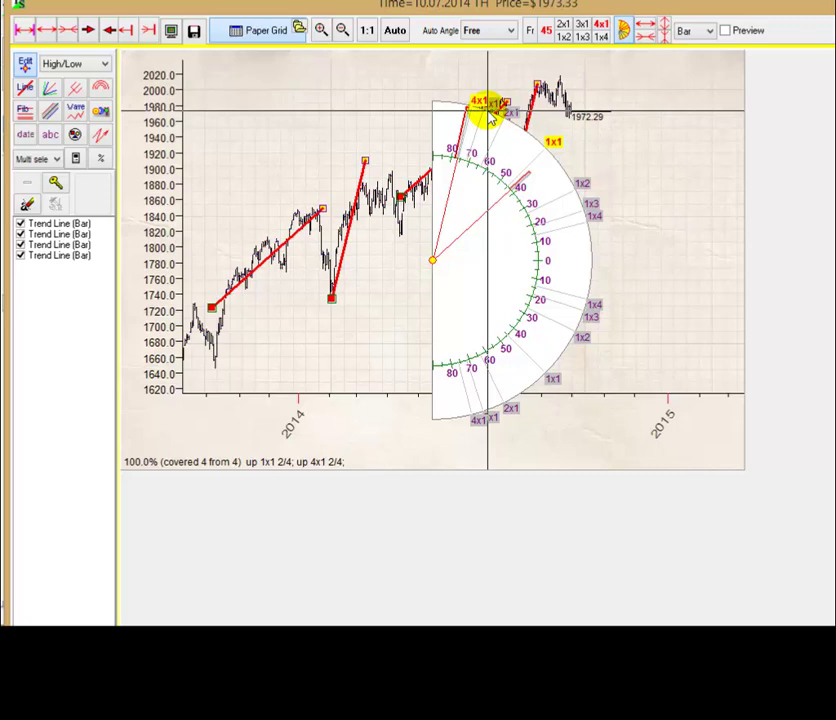
Hide the Gann protractor overlay, leaving only the four red trend lines
left_click(624, 37)
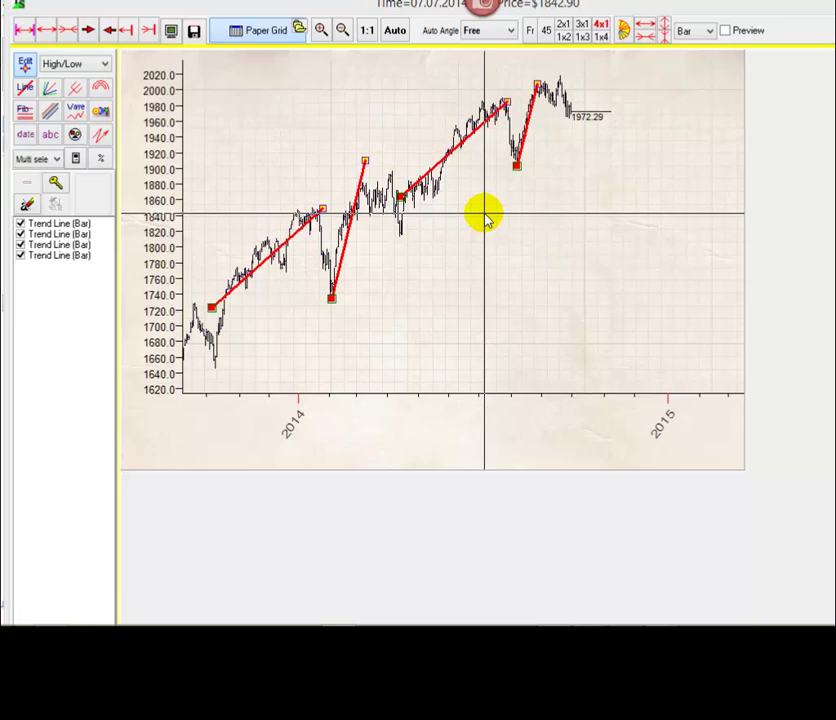
Set the protractor to measure angles from zigzag swings, showing the protractor and swings chart
left_click(240, 40)
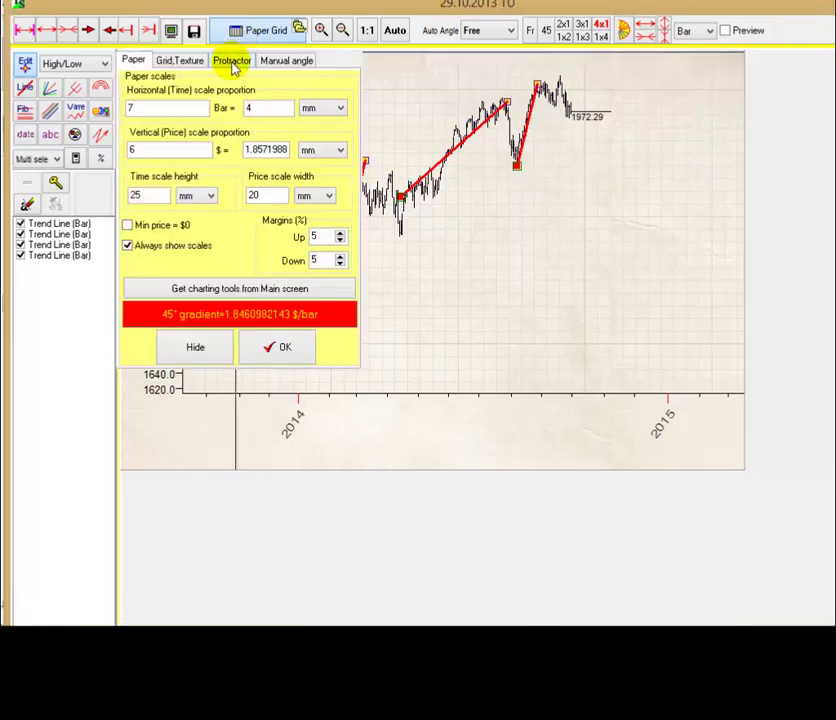
left_click(232, 62)
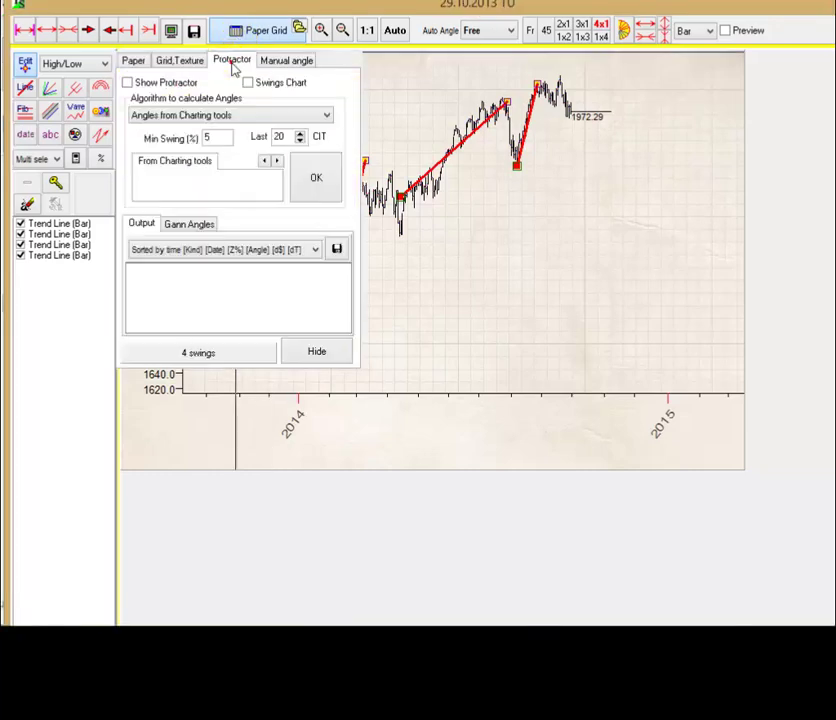
left_click(325, 119)
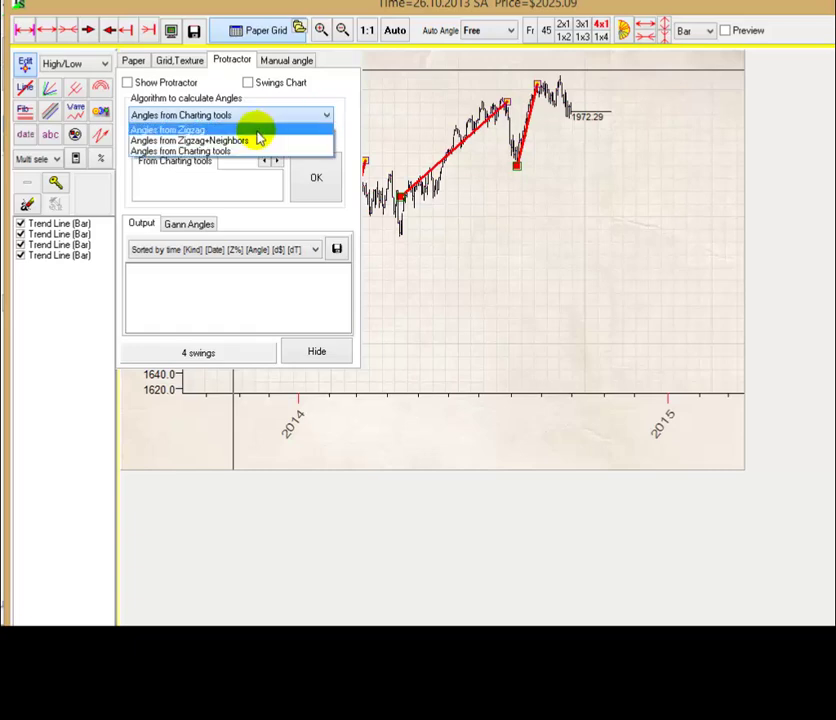
left_click(256, 131)
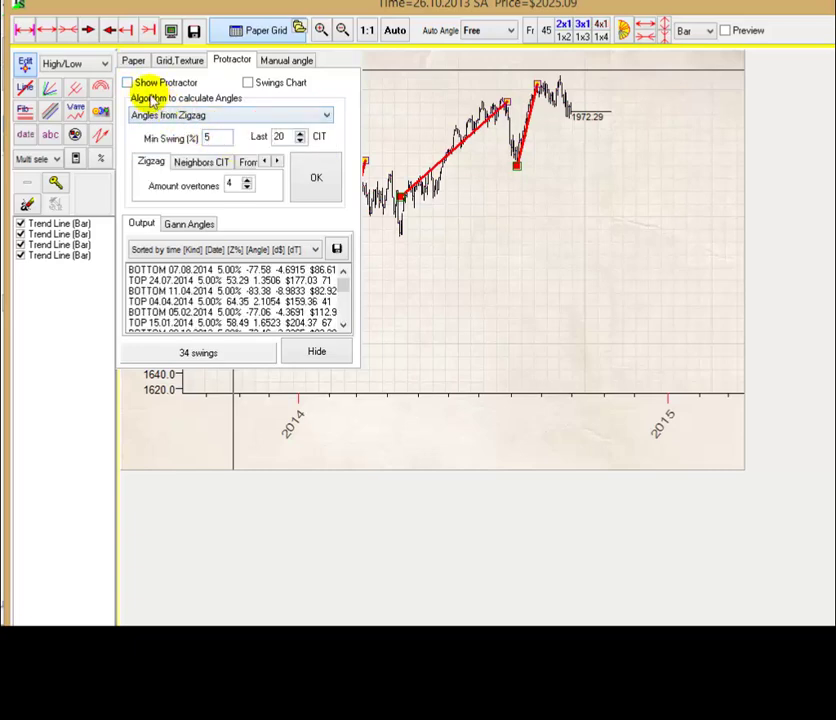
left_click(127, 82)
left_click(248, 82)
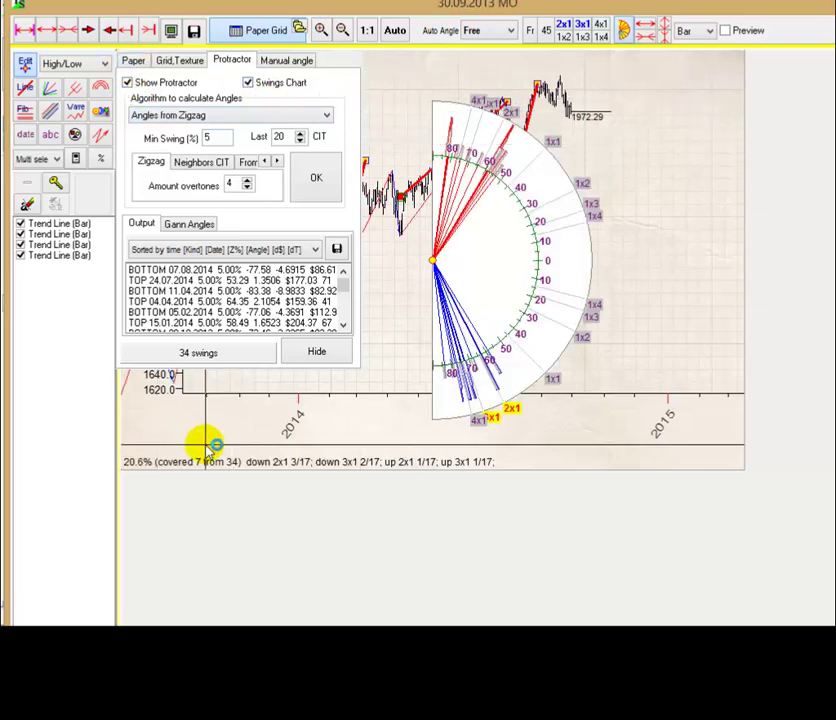
left_click(314, 356)
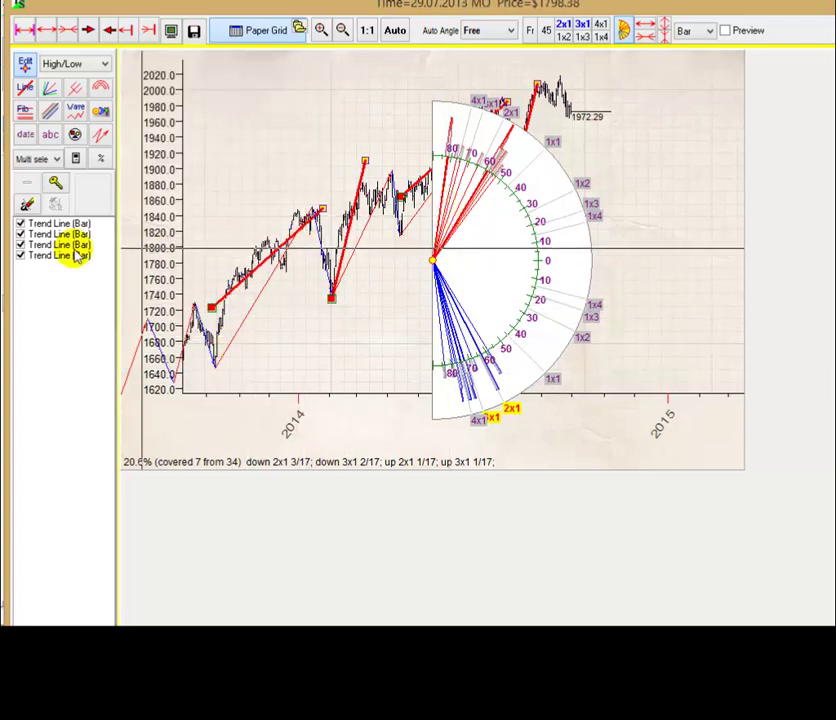
Uncheck all four Trend Line (Bar) rows to hide them from the chart
left_click(20, 224)
left_click(20, 234)
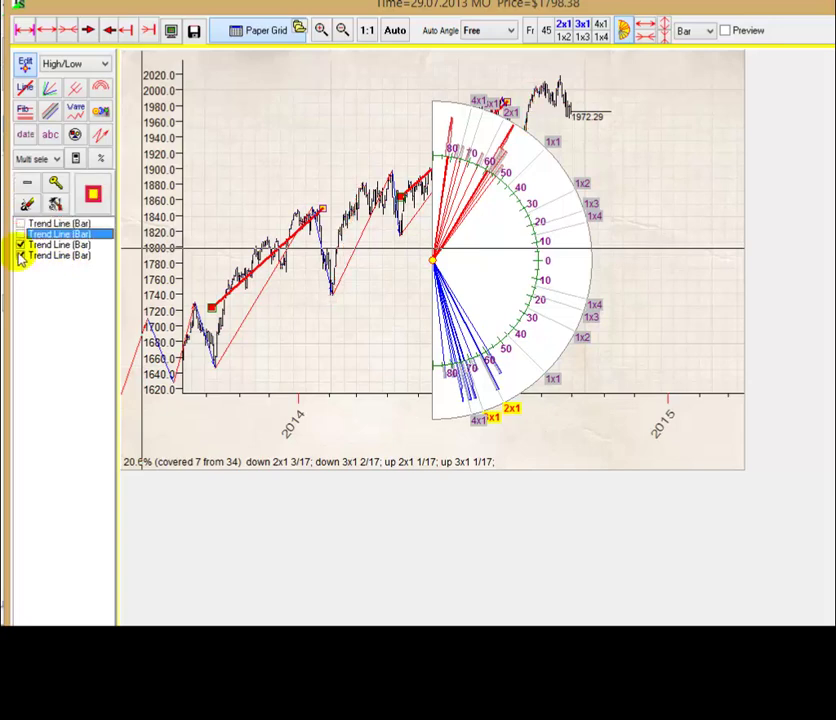
left_click(19, 252)
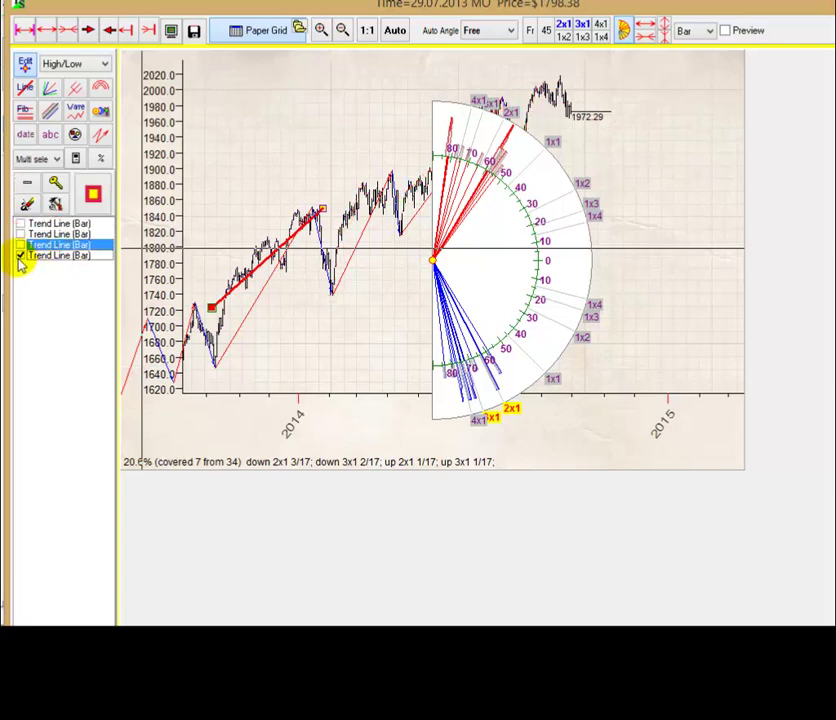
left_click(19, 256)
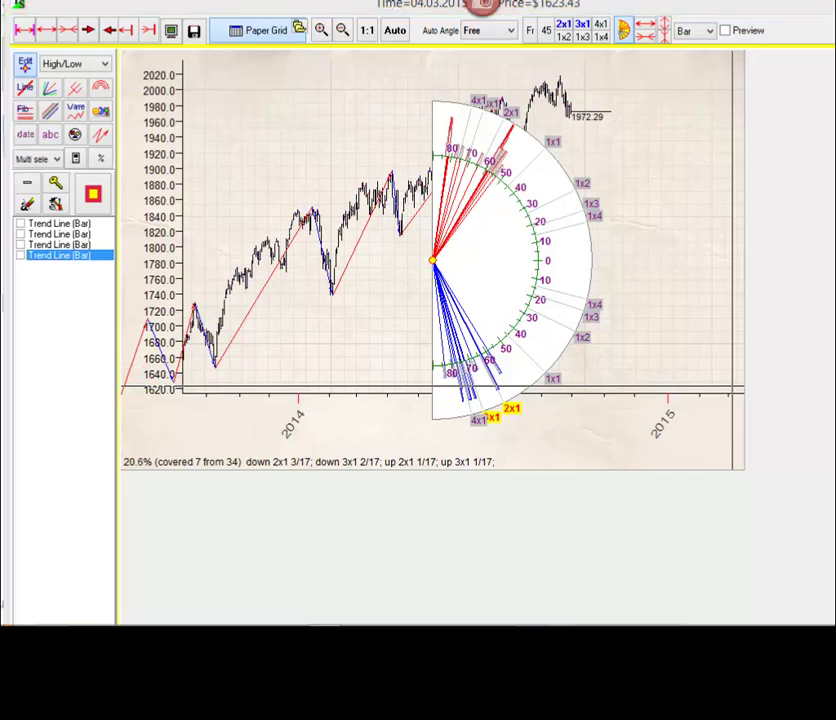
Set the protractor's angle algorithm to Angles from Charting tools
left_click(270, 31)
left_click(323, 116)
left_click(243, 151)
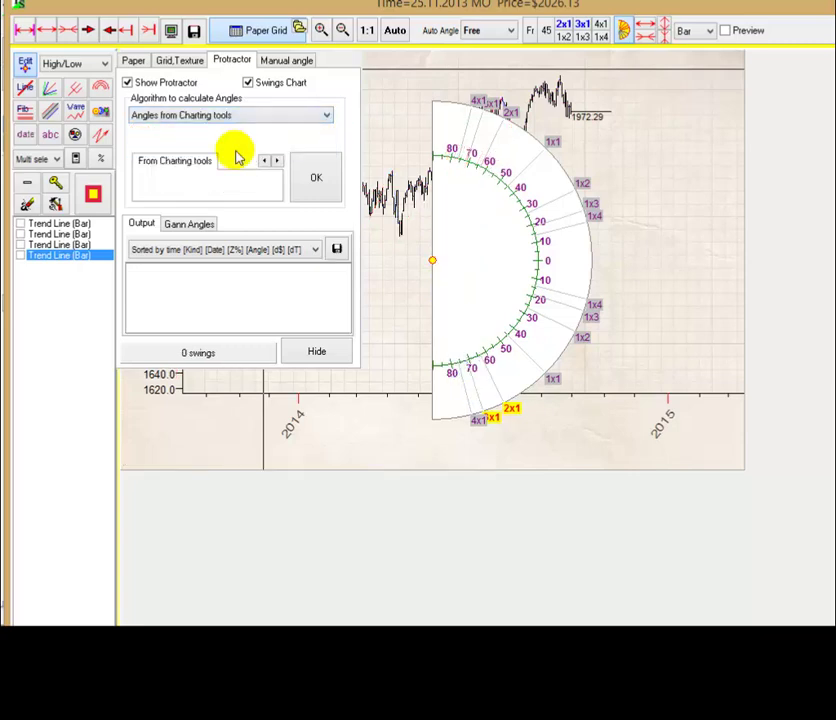
left_click(277, 160)
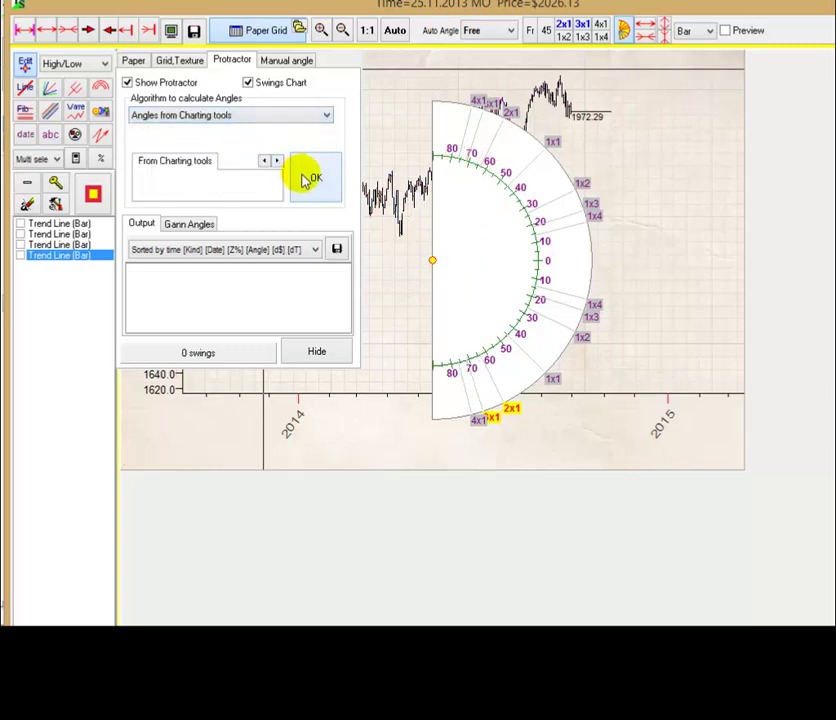
Tick all four trend lines for the angle calculation and close the protractor settings
left_click(20, 223)
left_click(20, 234)
left_click(20, 244)
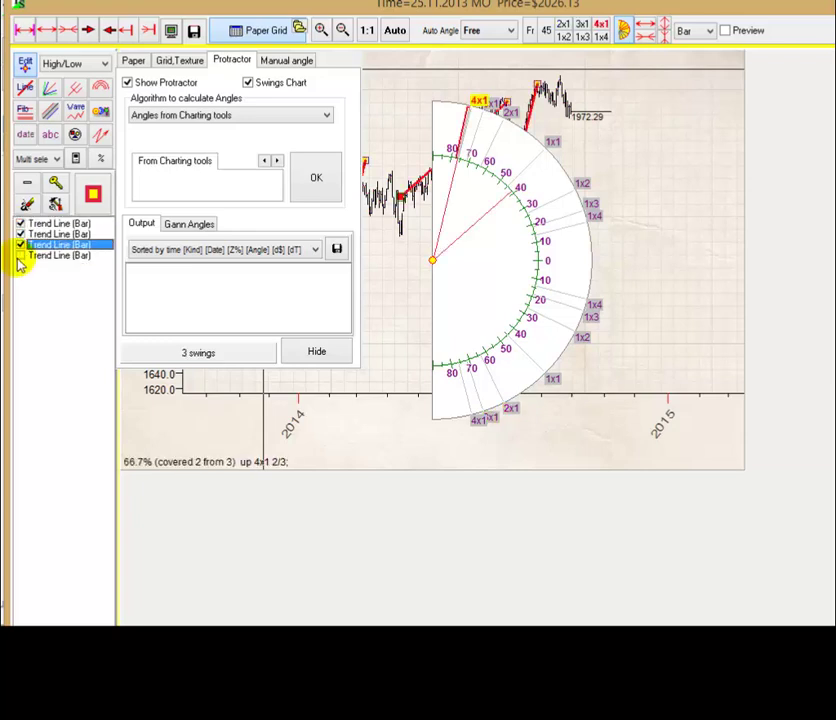
left_click(20, 255)
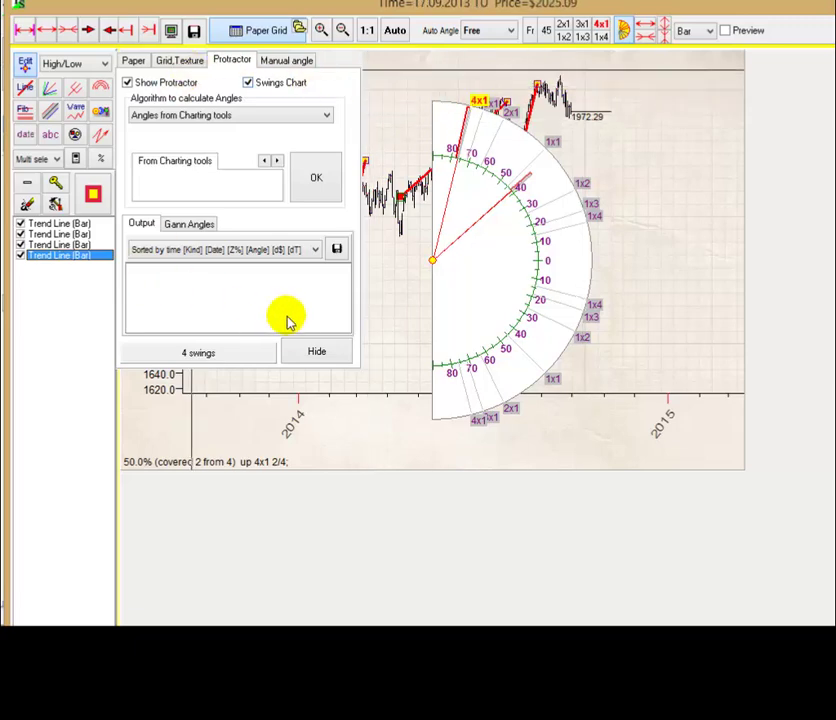
left_click(315, 353)
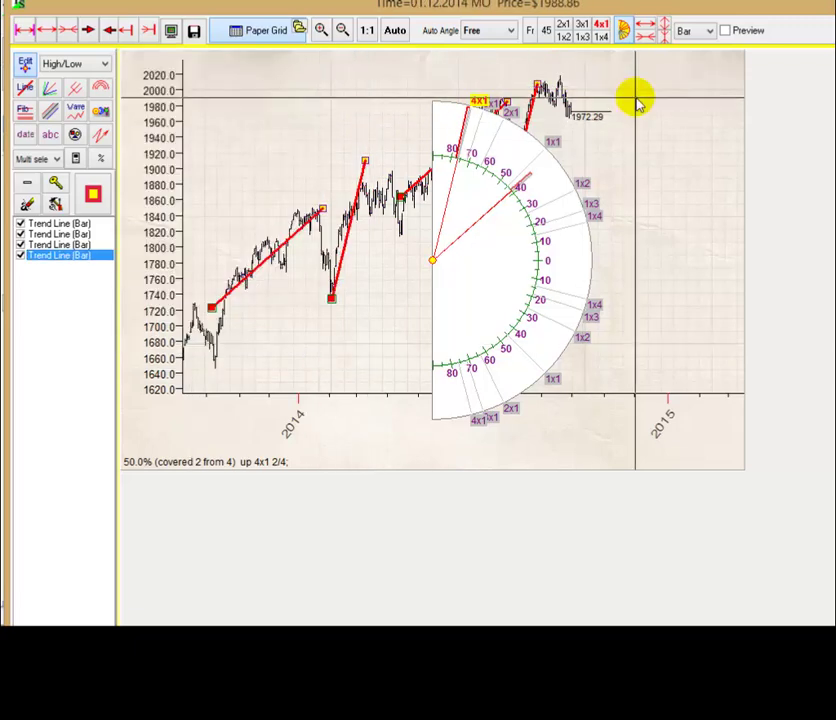
Stretch and squeeze the vertical price scale until coverage reads 100.0% (4 of 4)
left_click(665, 31)
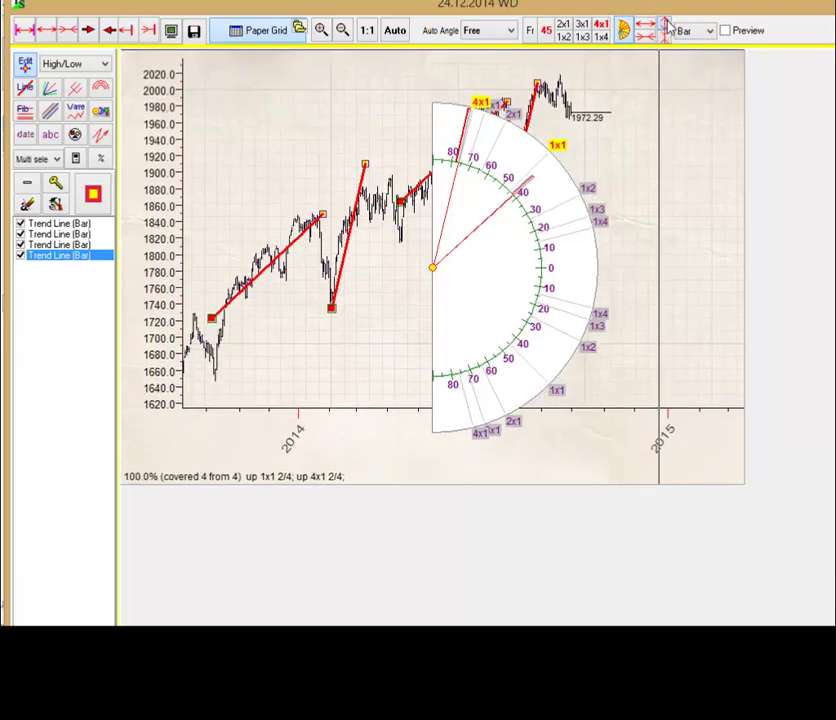
left_click(664, 23)
left_click(666, 41)
left_click(665, 41)
left_click(665, 41)
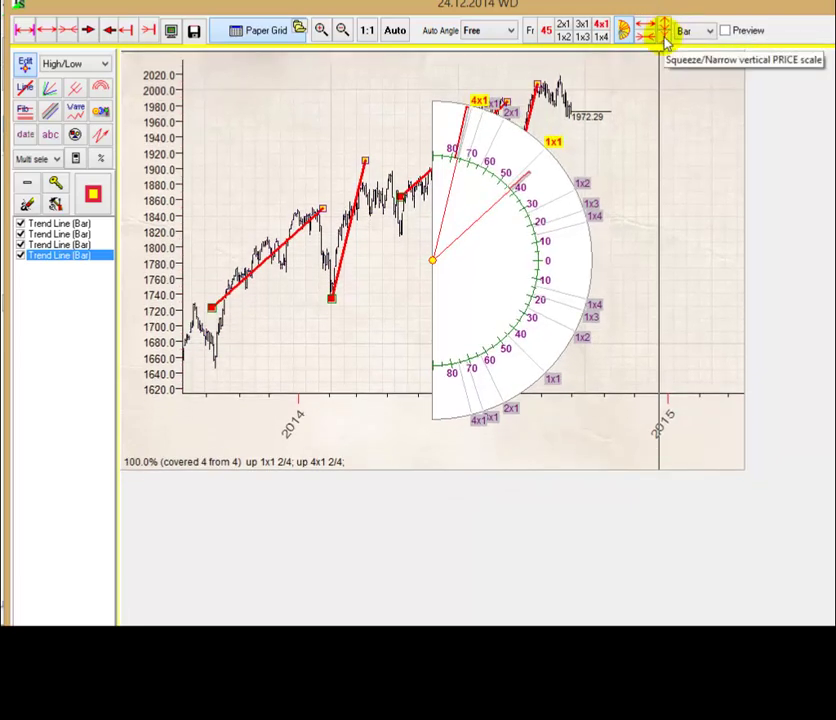
left_click(666, 25)
left_click(665, 38)
left_click(666, 26)
left_click(666, 26)
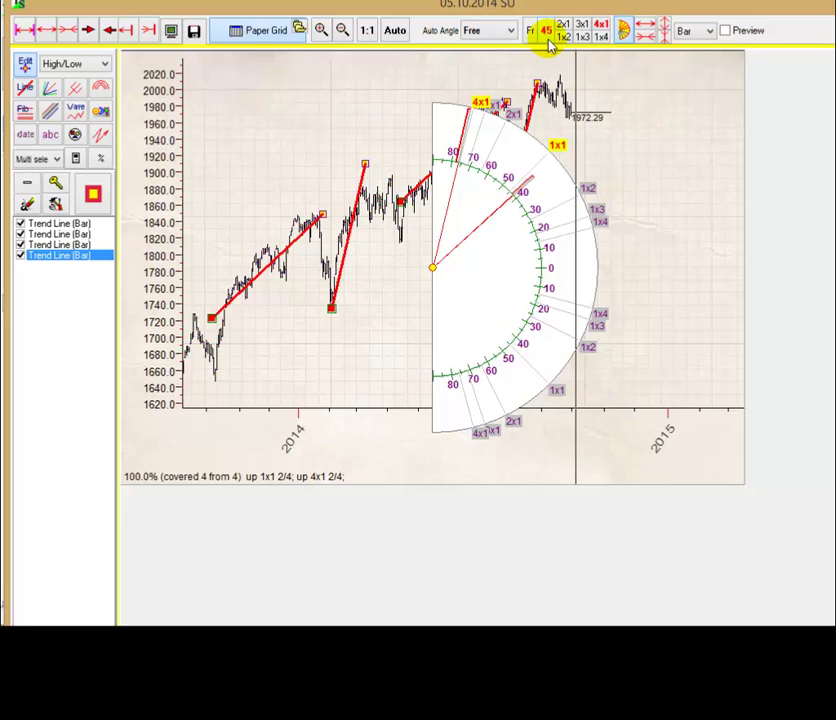
Draw a steep trend line locked to 4x1 from an early-2013 low
left_click(600, 25)
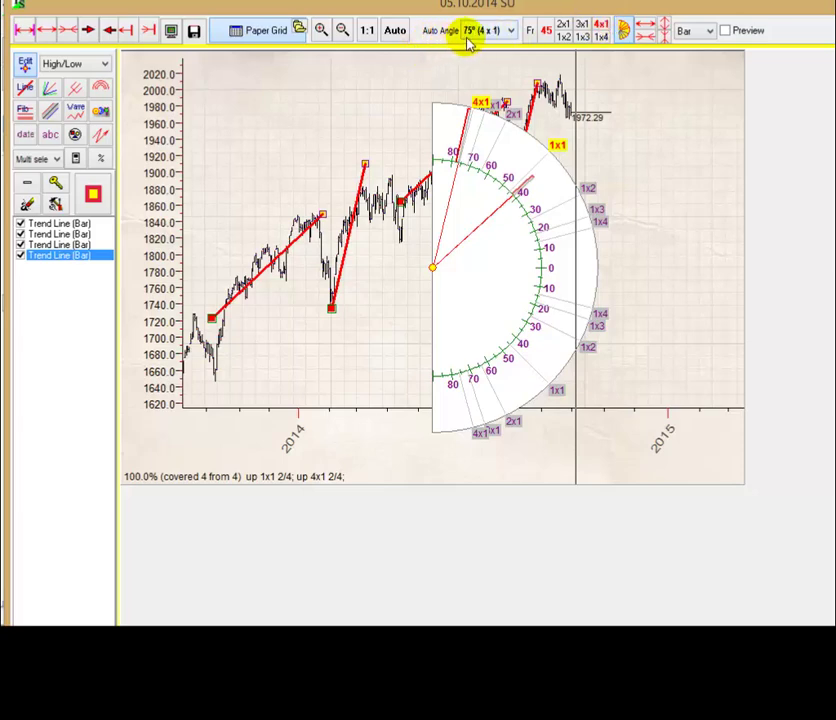
left_click(27, 90)
mouse_move(248, 366)
left_mouse_down()
mouse_move(367, 250)
mouse_move(299, 289)
mouse_move(299, 302)
left_mouse_up()
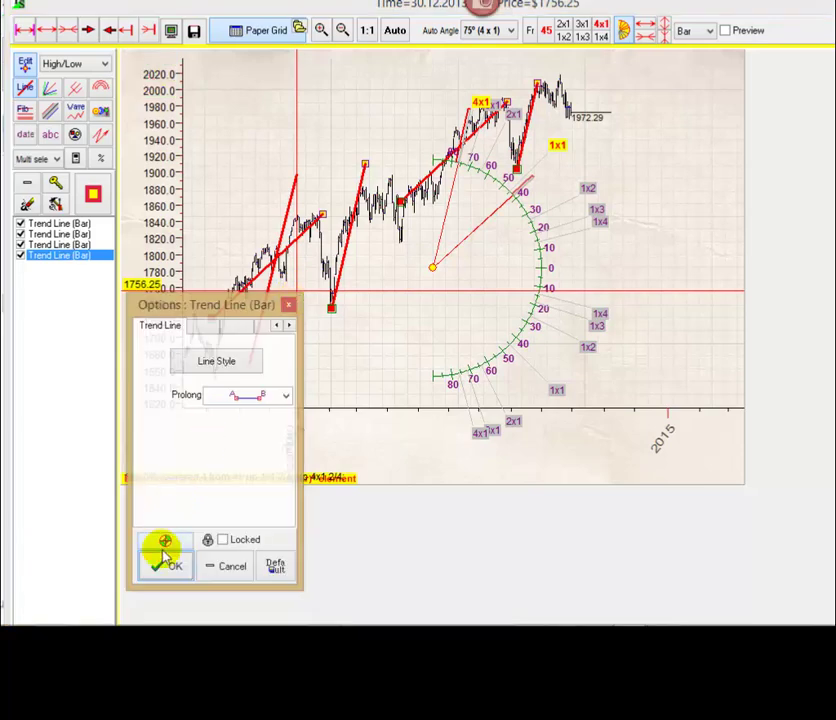
left_click(164, 564)
Draw a 45° trend line locked to 1x1 up through 2013
left_click(546, 30)
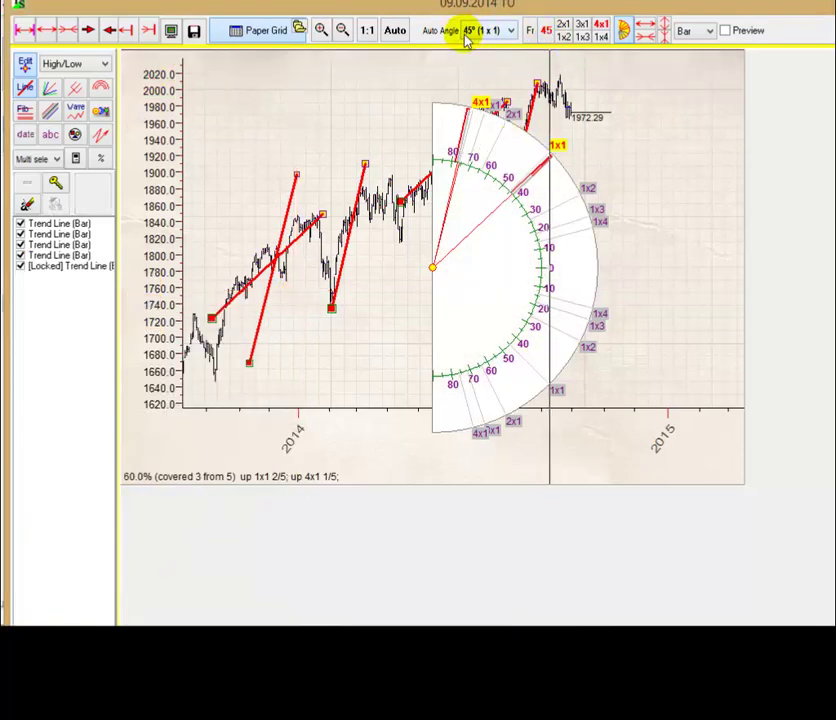
left_click(24, 88)
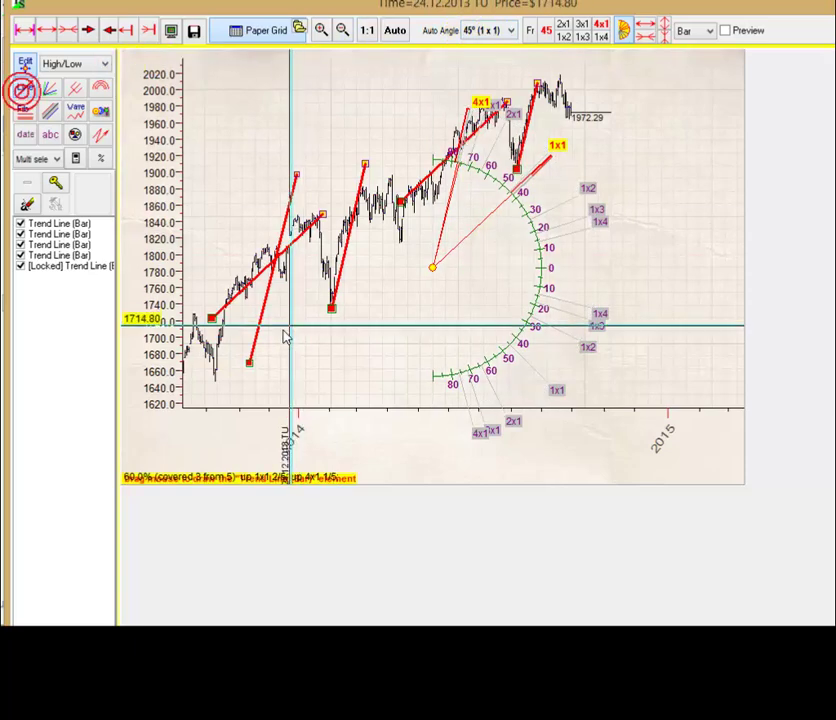
left_click_drag(276, 356, 393, 205)
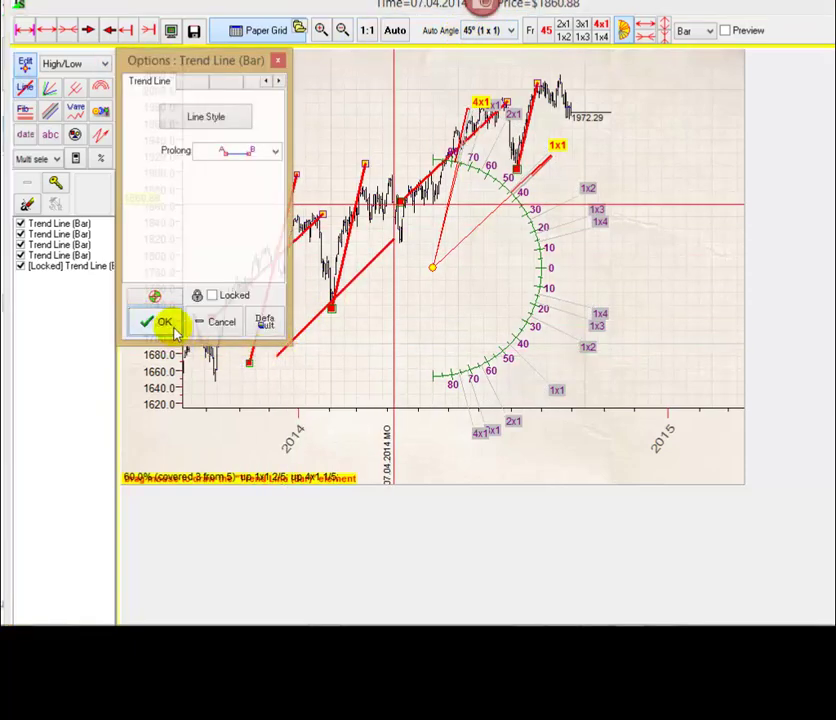
left_click(162, 322)
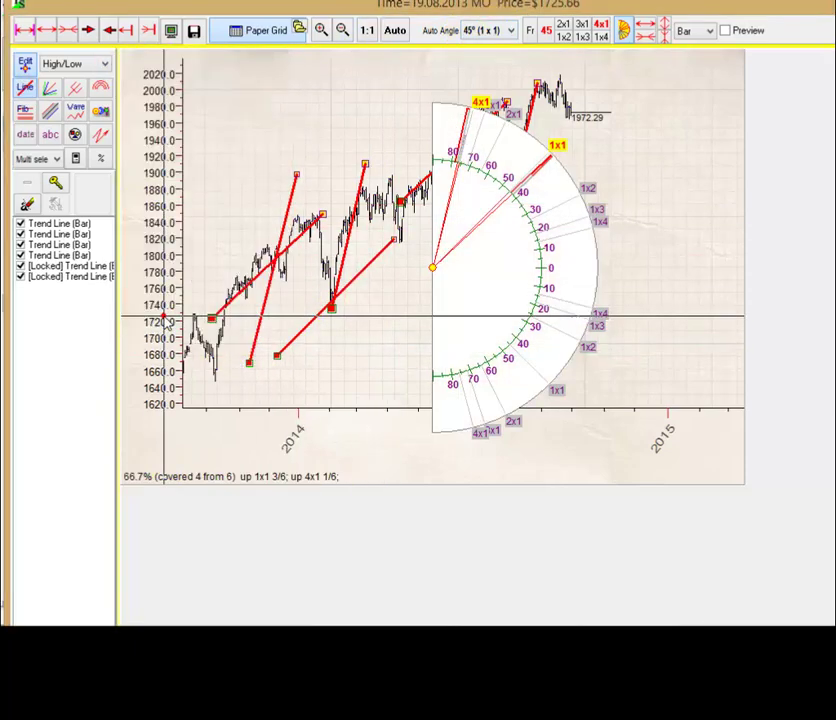
left_click(50, 88)
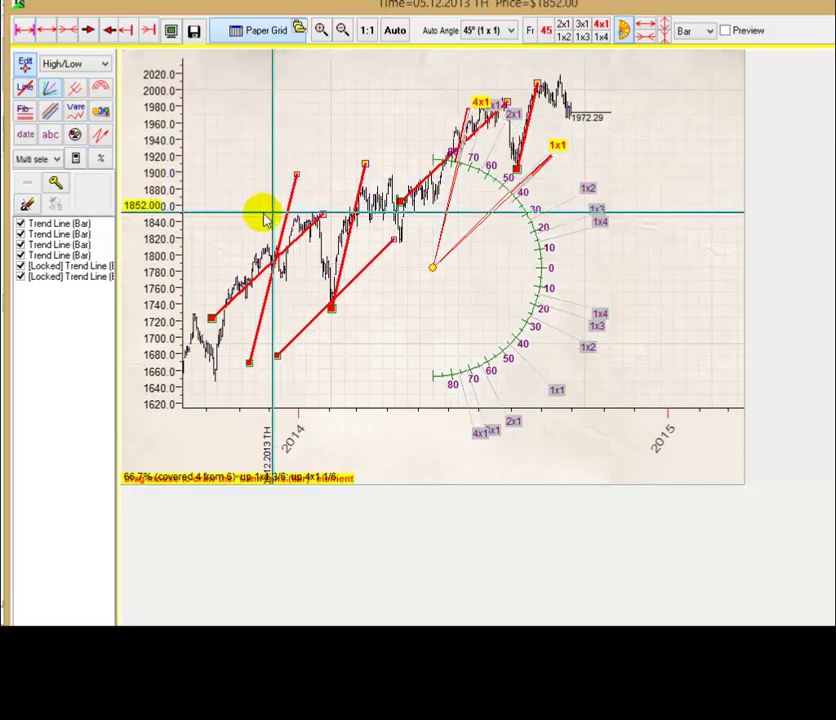
Add a Gann fan from an early-2013 start point to its end point
left_click(227, 197)
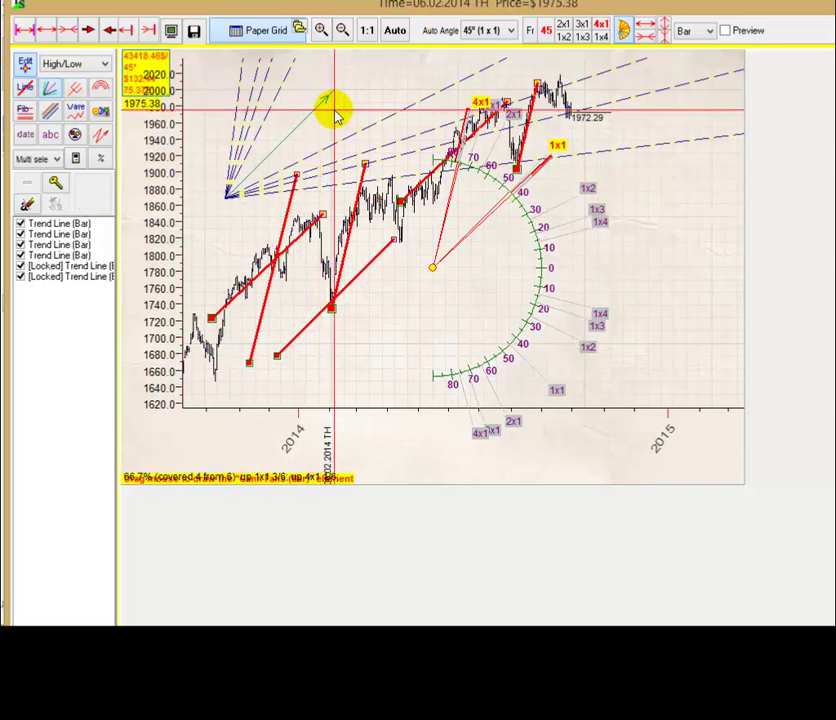
left_click(334, 95)
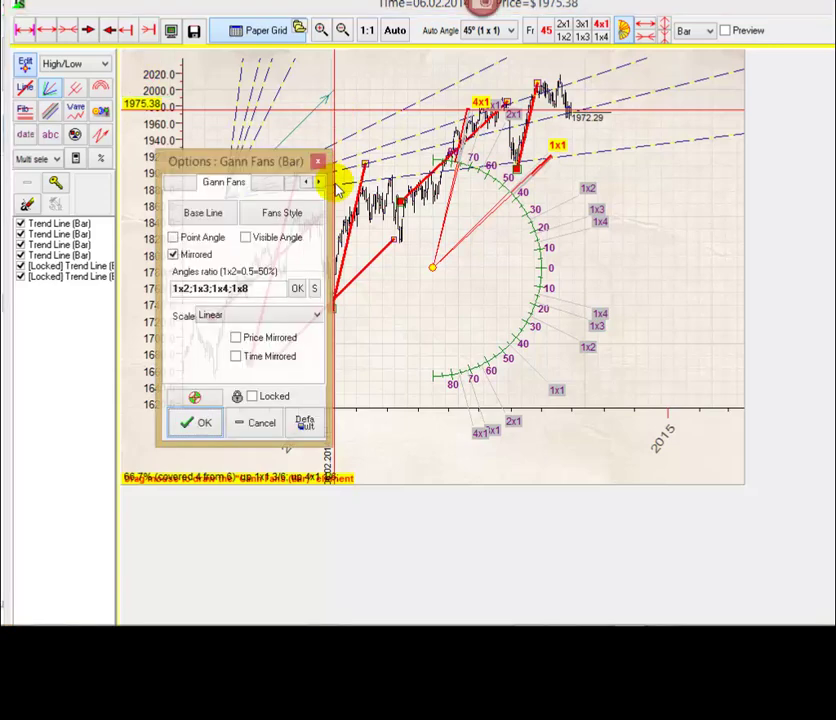
left_click(195, 424)
Hide the Gann fan and both locked trend lines
left_click(20, 287)
left_click(20, 276)
left_click(20, 265)
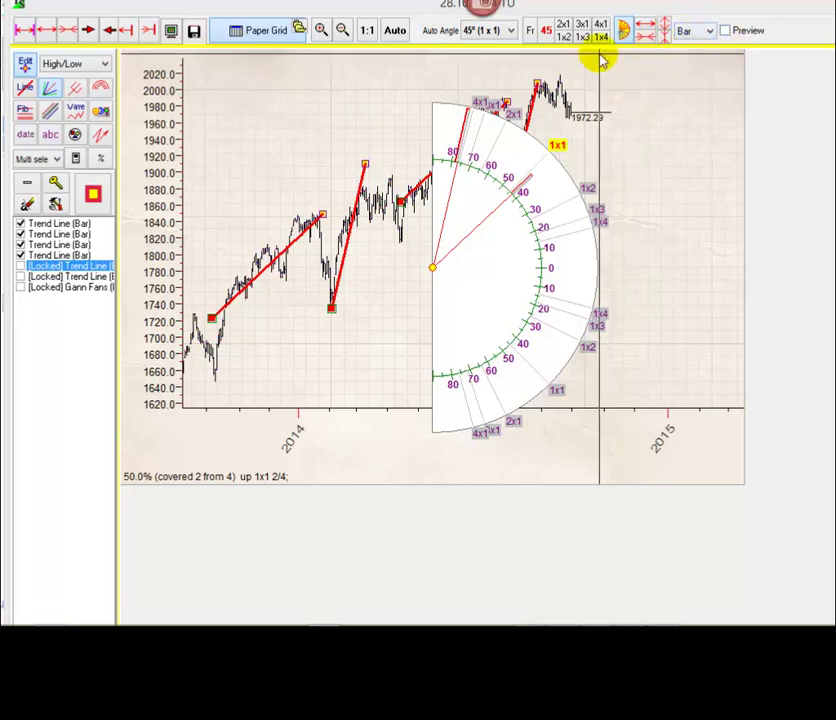
Turn on the chart preview and select the 2012–2013 range to display in the main chart
left_click(625, 32)
left_click(726, 30)
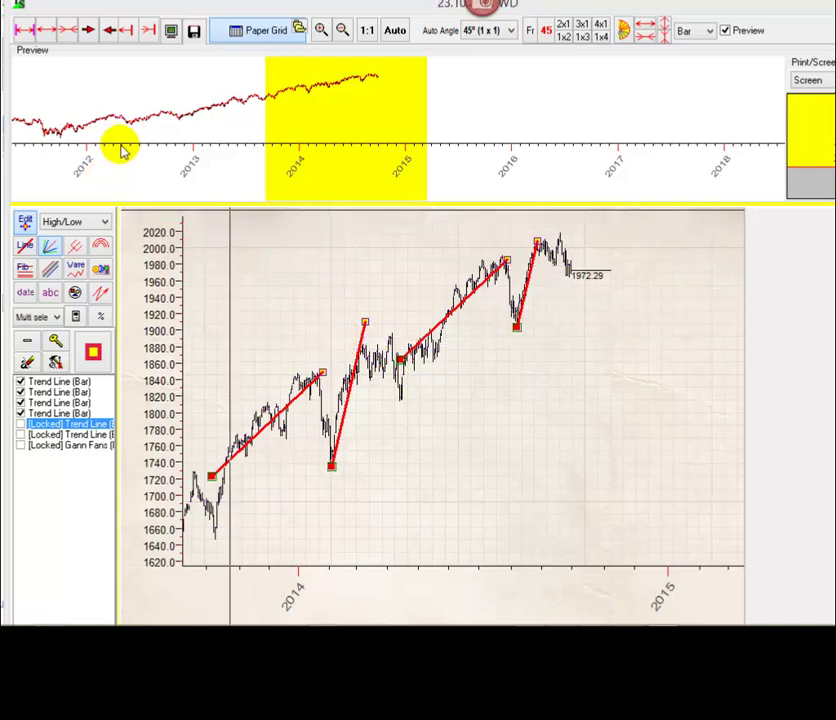
left_click_drag(103, 138, 268, 181)
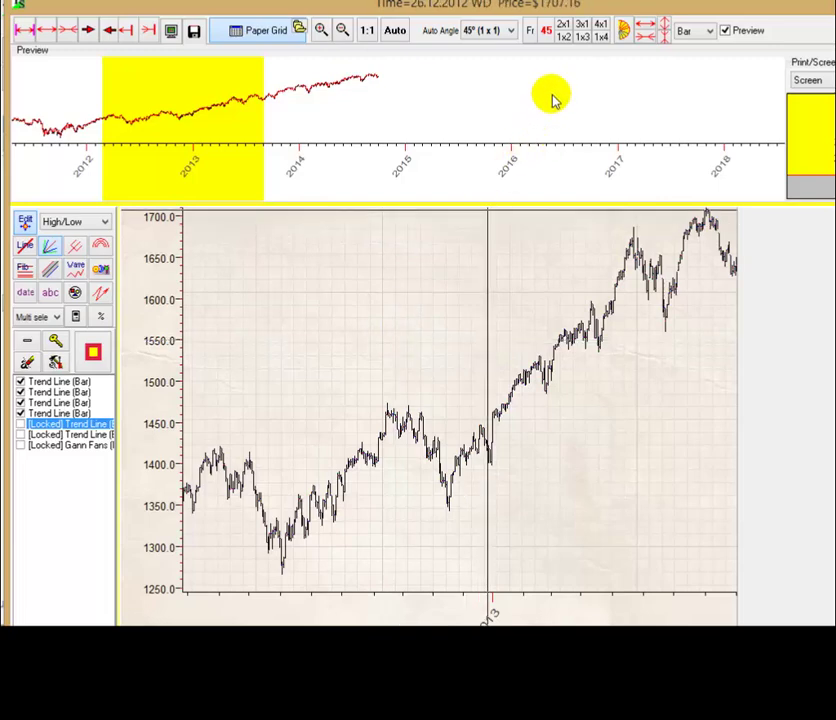
Draw a locked 4x1 trend line rising from the mid-2013 low
left_click(600, 25)
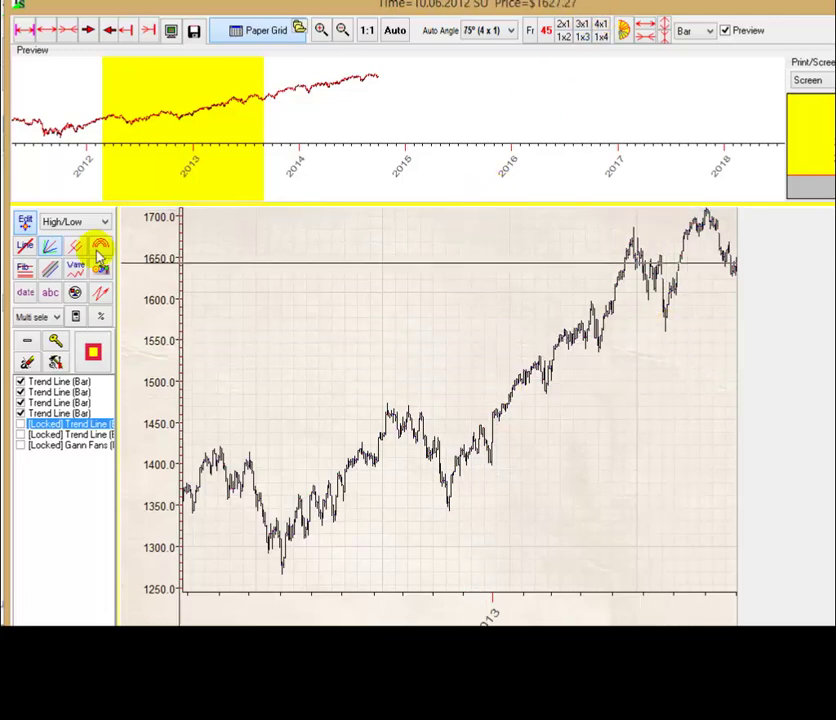
left_click(25, 245)
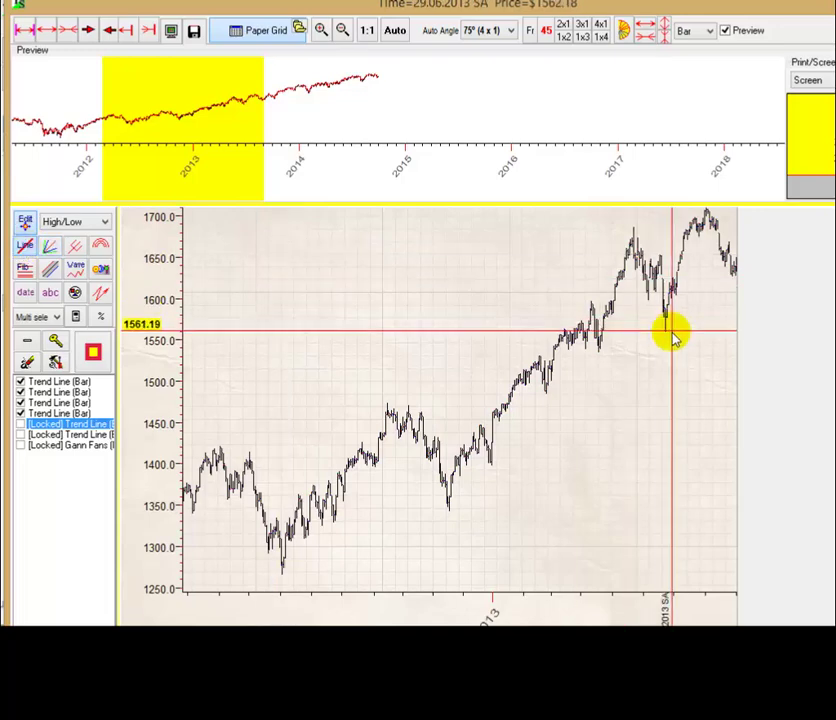
left_click_drag(666, 330, 694, 310)
left_click(718, 290)
double_click(683, 316)
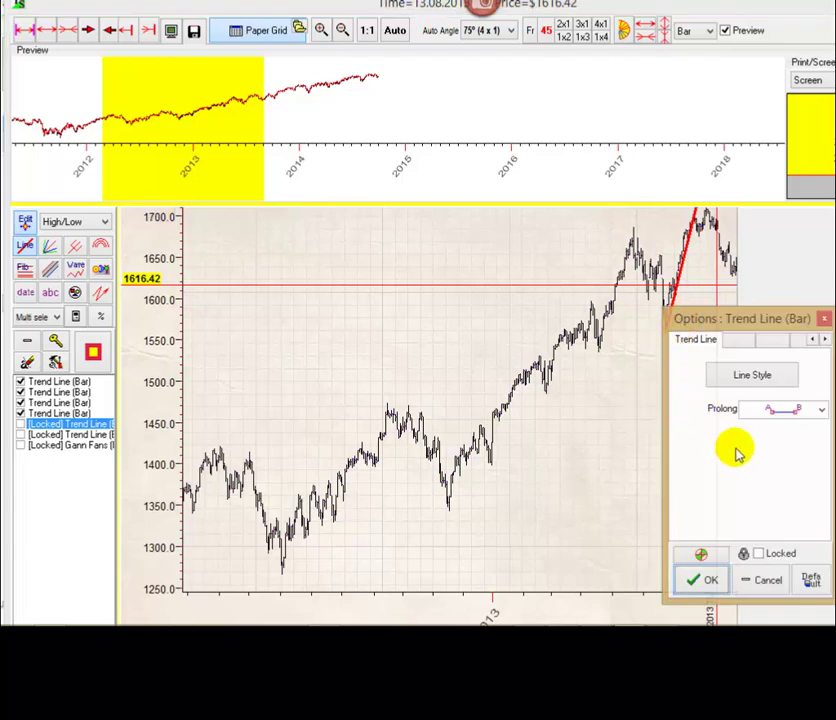
left_click(700, 580)
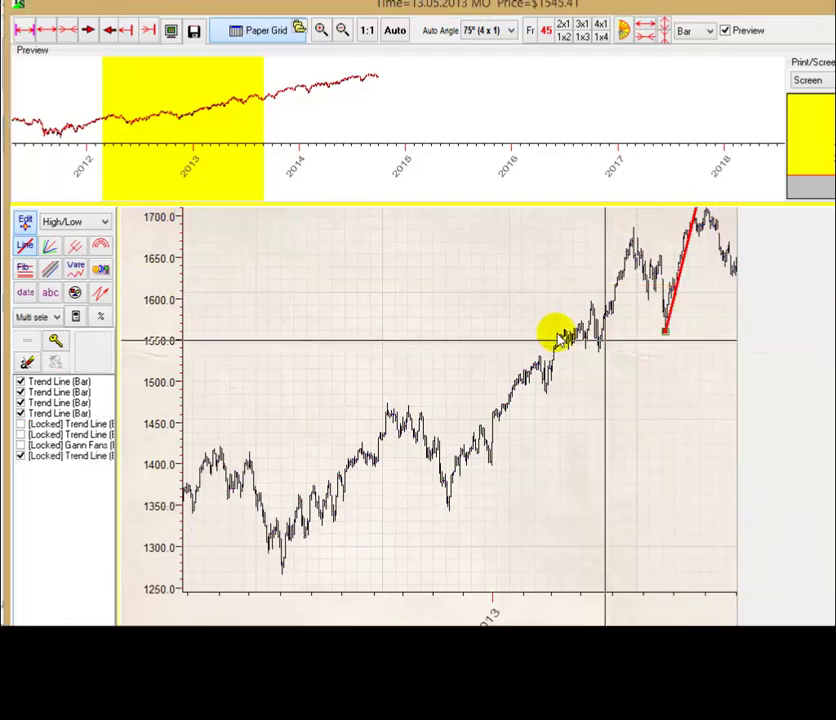
Raise the paper's Up margin to 12% in the Paper Grid settings
left_click(250, 31)
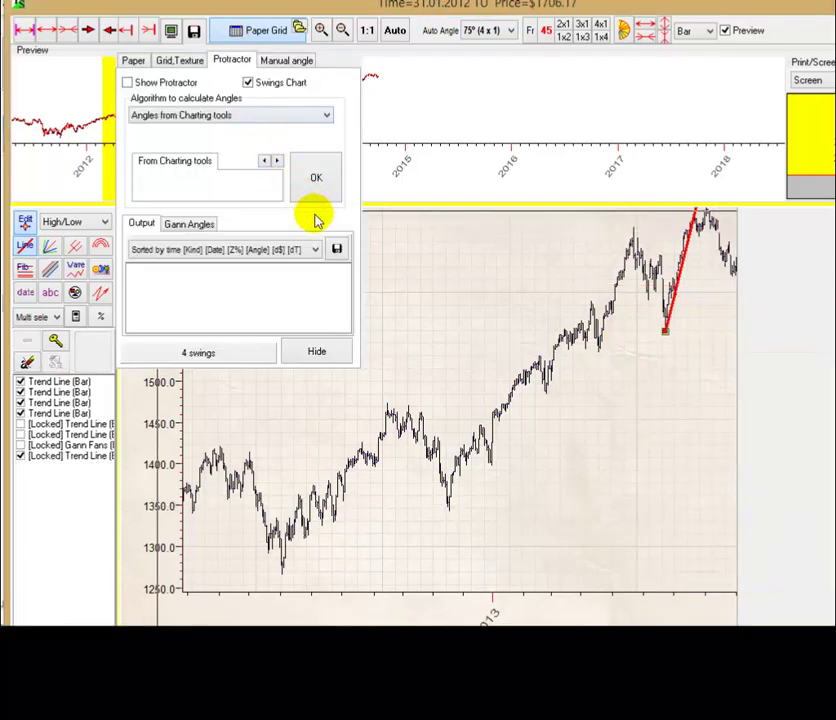
left_click(134, 62)
left_click(340, 234)
left_click(340, 234)
left_click(340, 234)
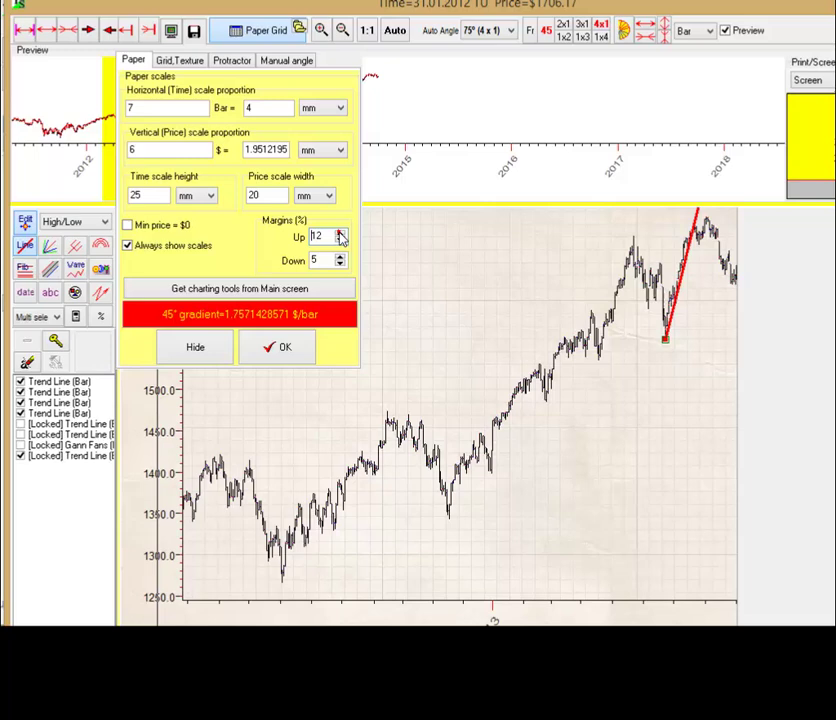
left_click(194, 352)
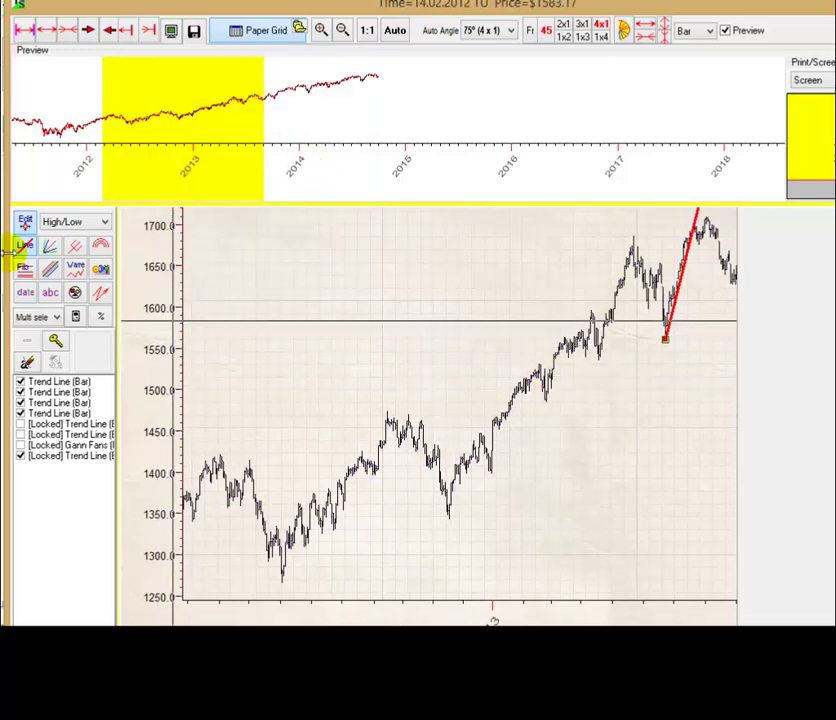
Draw a second locked 4x1 trend line from the spring 2013 low
left_click(25, 245)
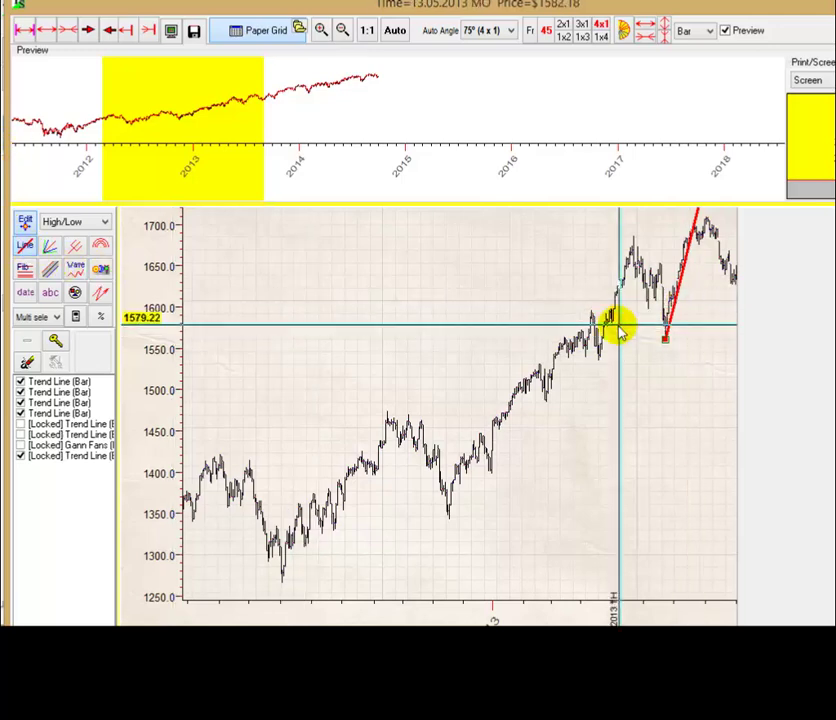
left_click(594, 355)
left_click(640, 262)
double_click(603, 295)
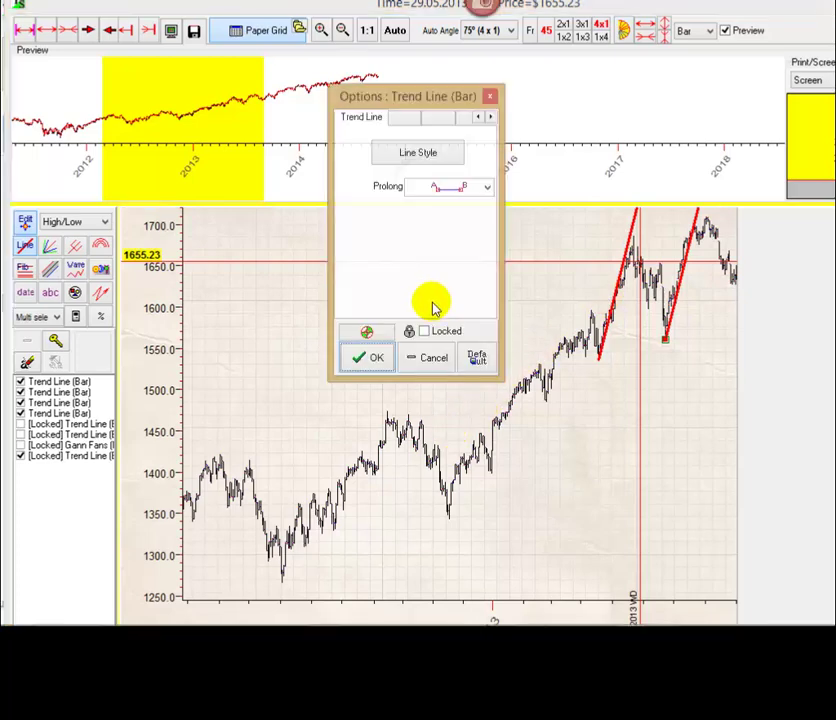
left_click(365, 360)
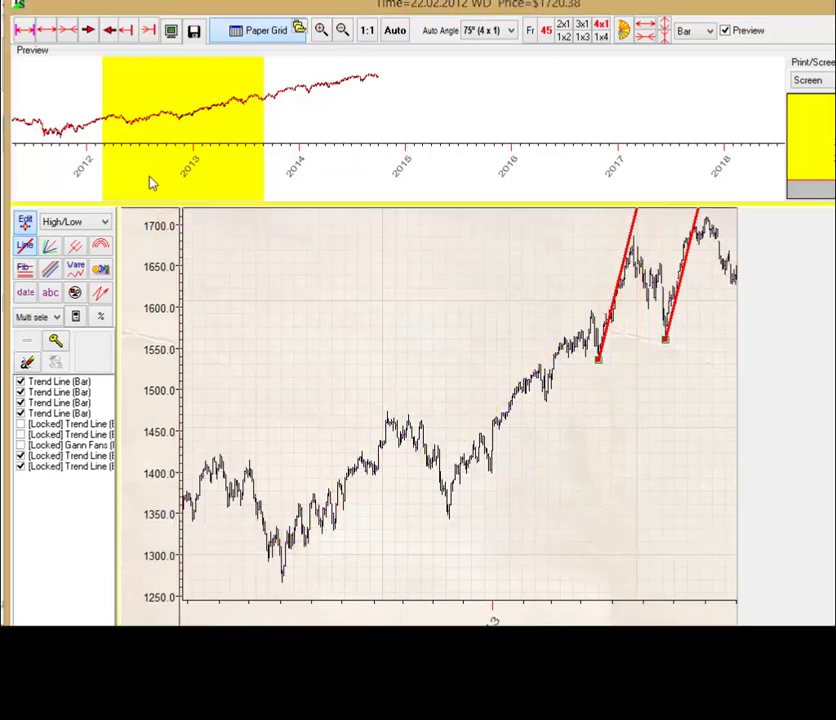
Discard an extra 4x1 line from the late-2012 low and lock new lines to 1x1 (45°)
left_click(25, 246)
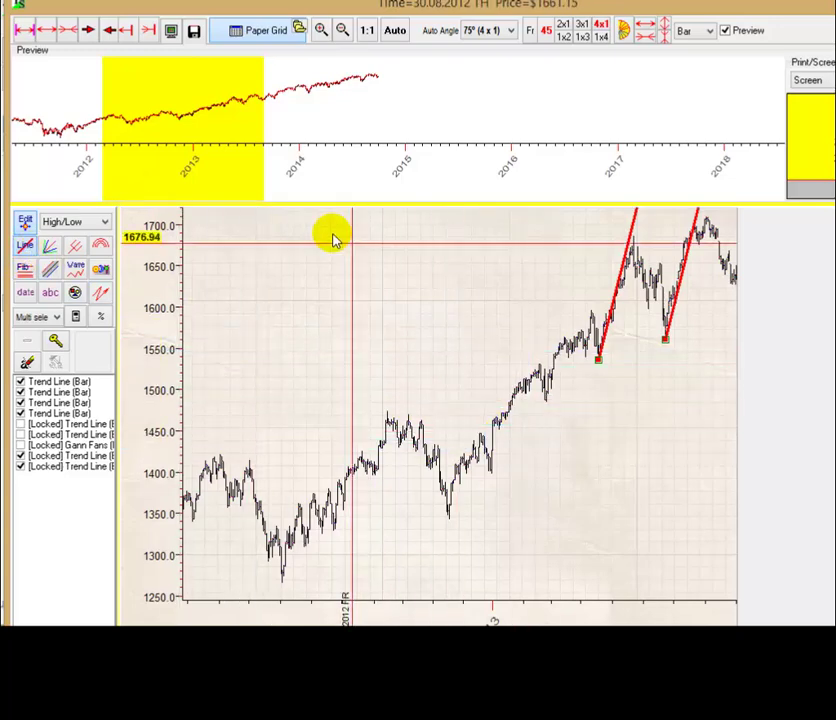
left_click(25, 246)
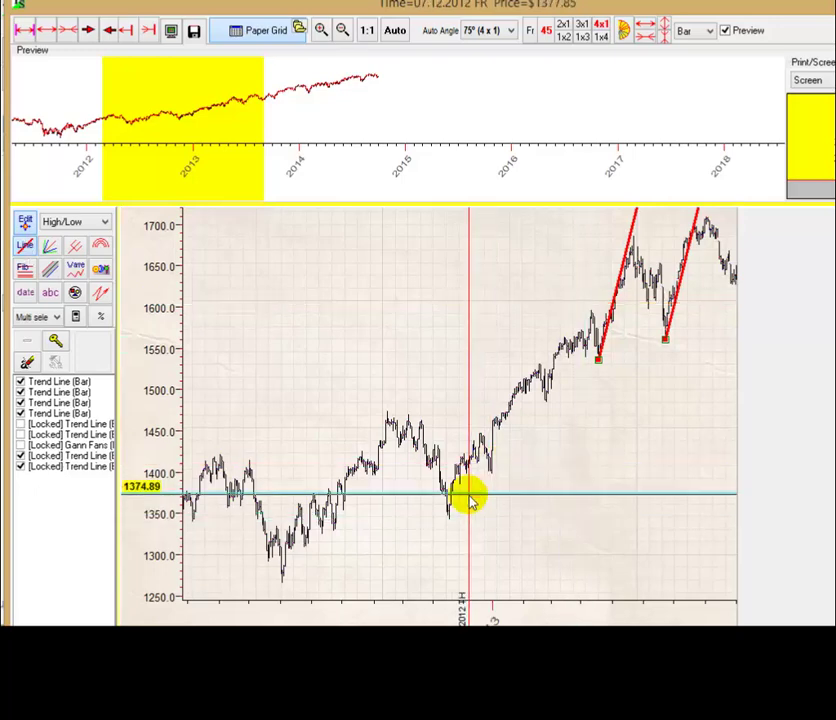
left_click(450, 517)
left_click(468, 432)
left_click(420, 325)
left_click(546, 30)
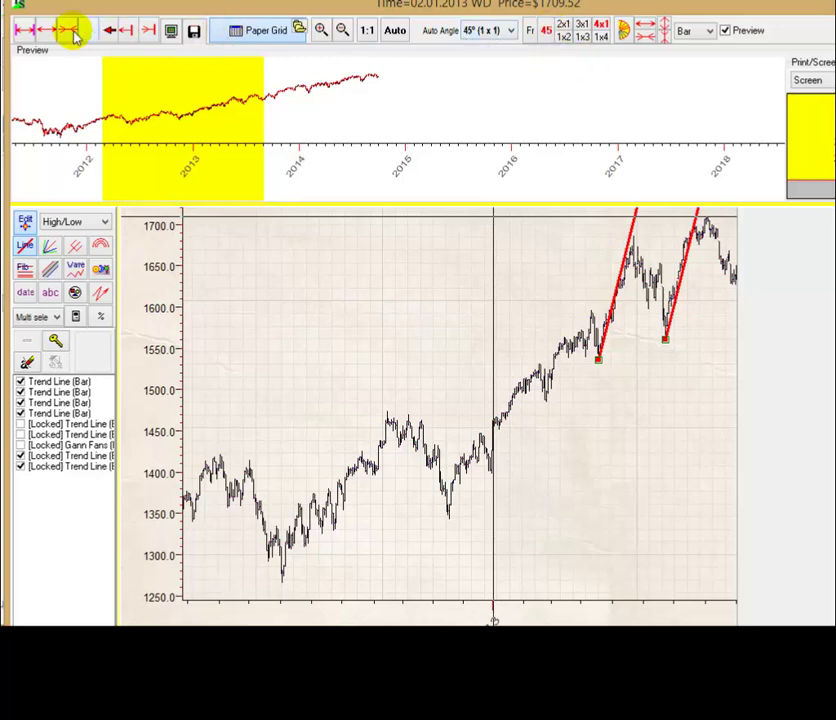
Draw a locked 1x1 (45°) trend line from the late-2012 low
left_click(454, 532)
left_click(731, 352)
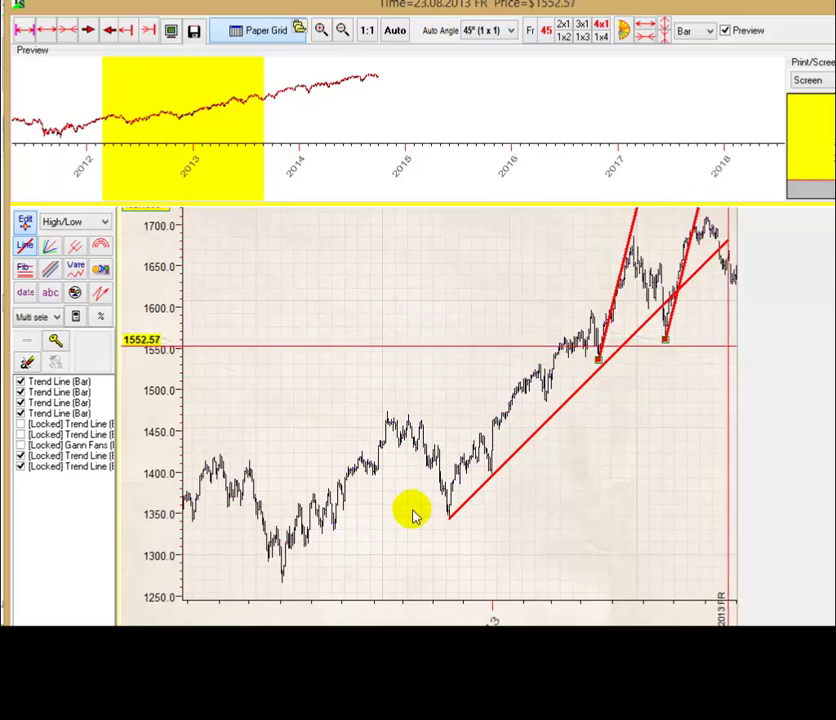
left_click(250, 519)
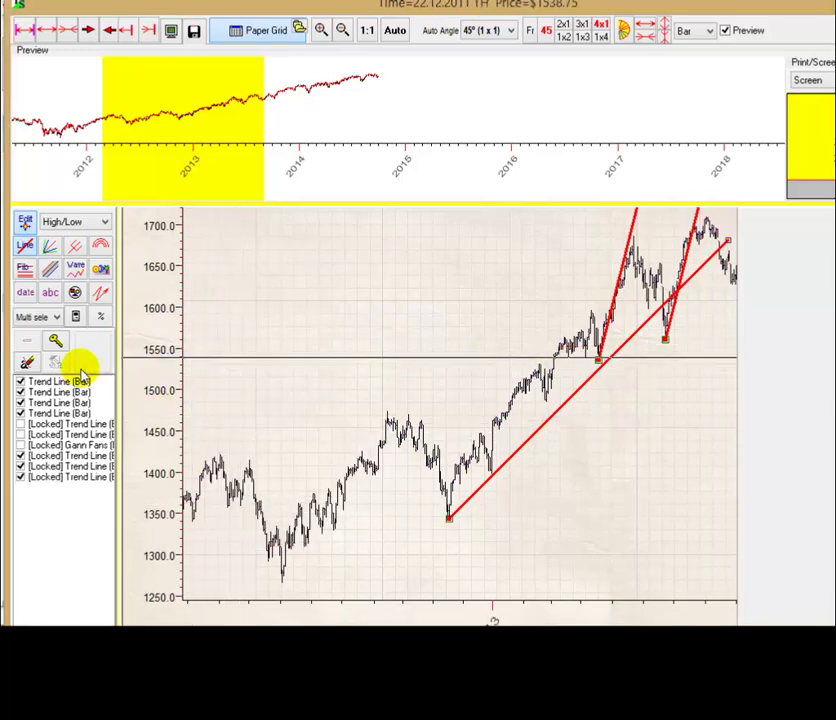
Draw two parallel locked 1x1 trend lines from the mid-2012 lows
left_click(282, 580)
left_click(660, 360)
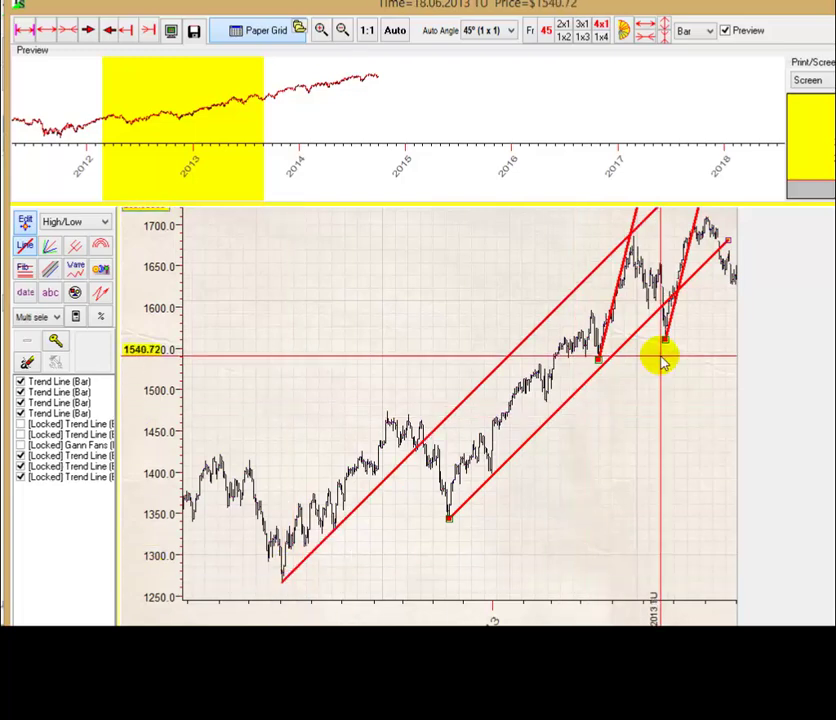
double_click(528, 448)
left_click(381, 437)
left_click(27, 252)
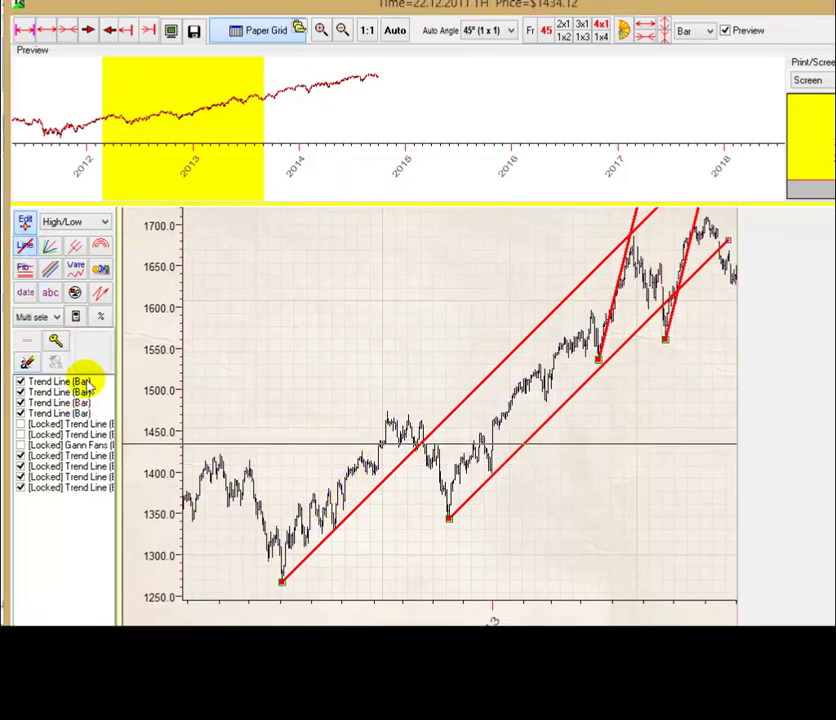
left_click(276, 524)
left_click(597, 318)
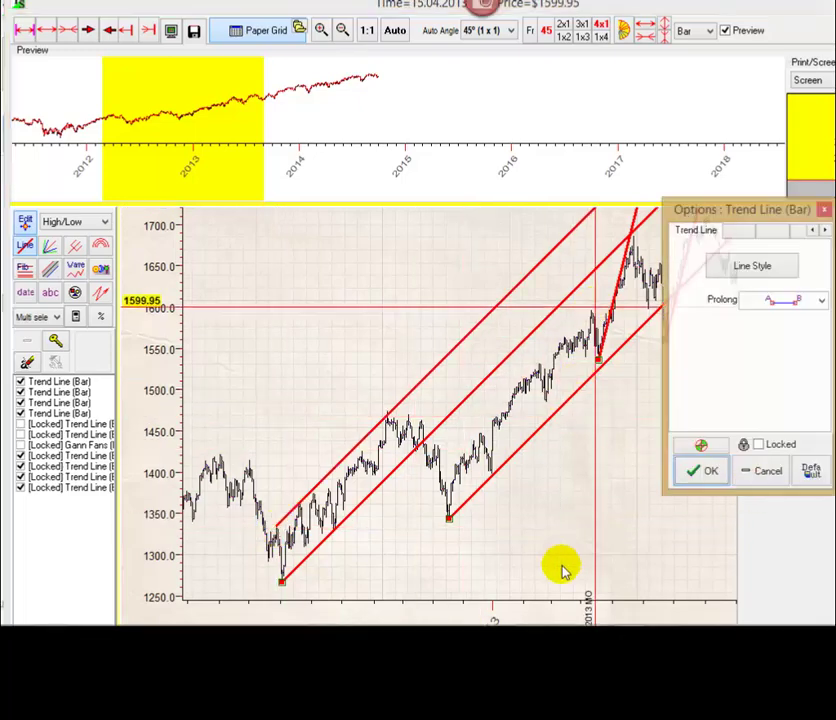
left_click(733, 469)
left_click(772, 466)
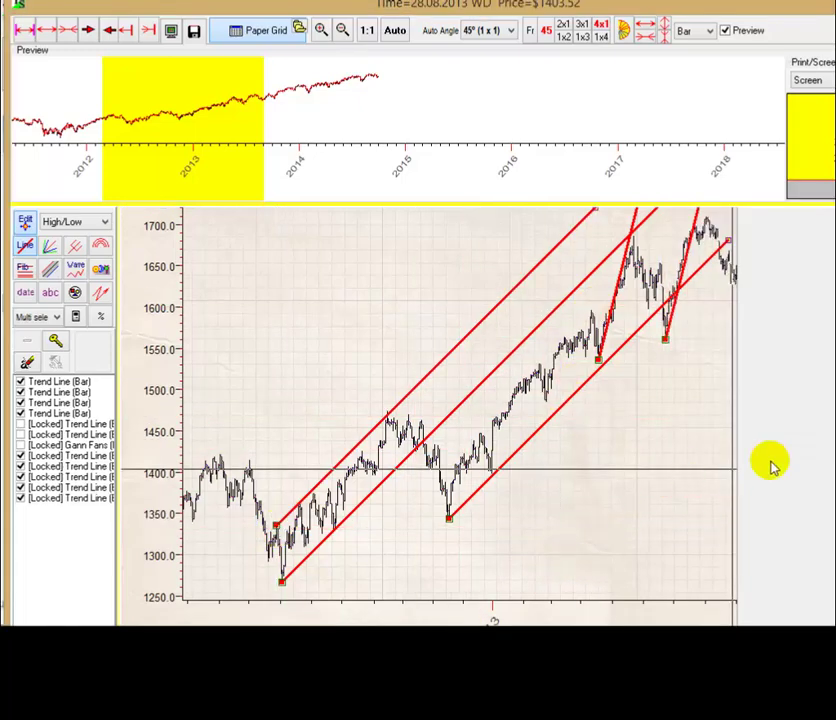